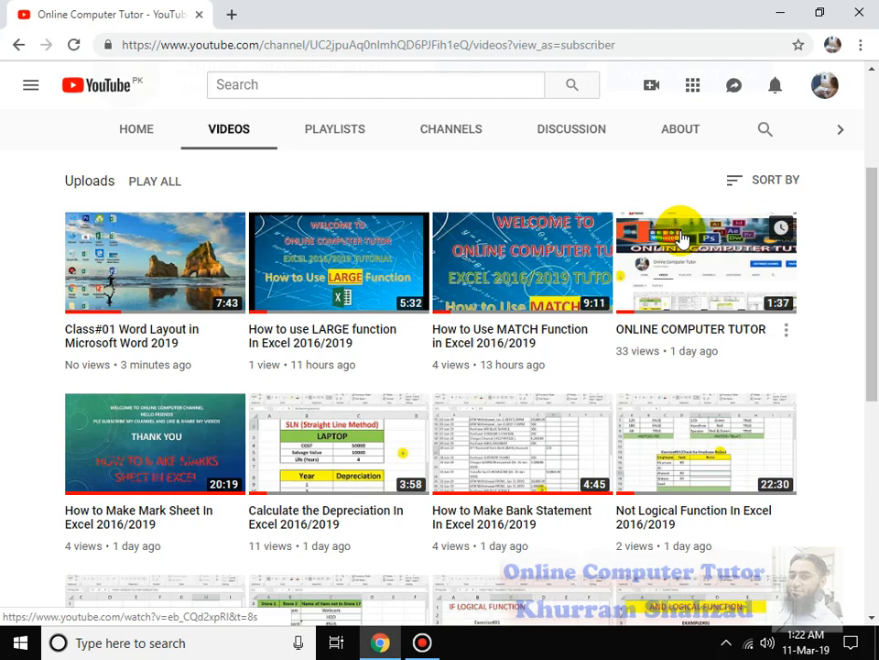
Switch from the browser to Word and create a blank document
{"action": "left_click", "coordinate": [781, 13]}
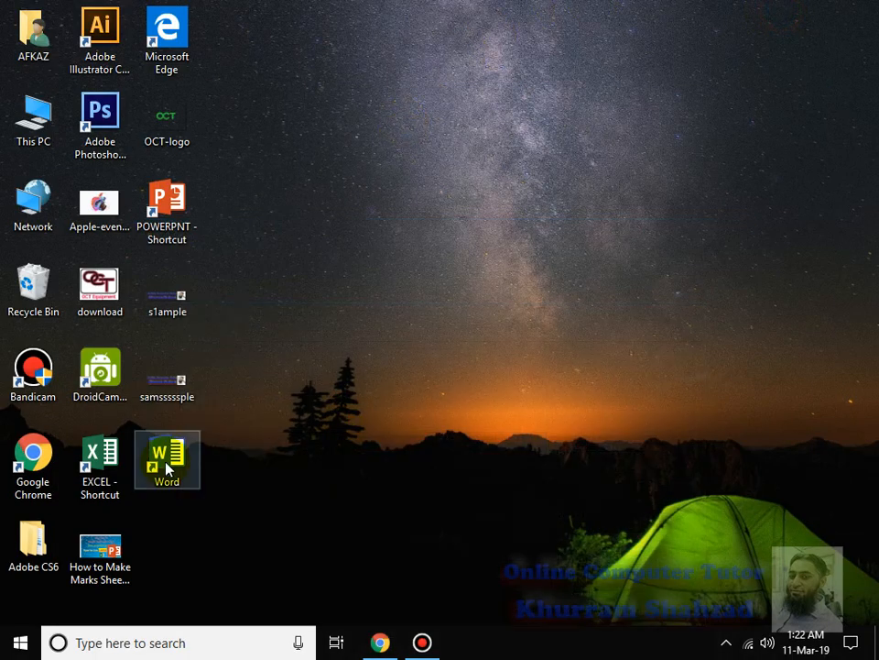
{"action": "double_click", "coordinate": [168, 463]}
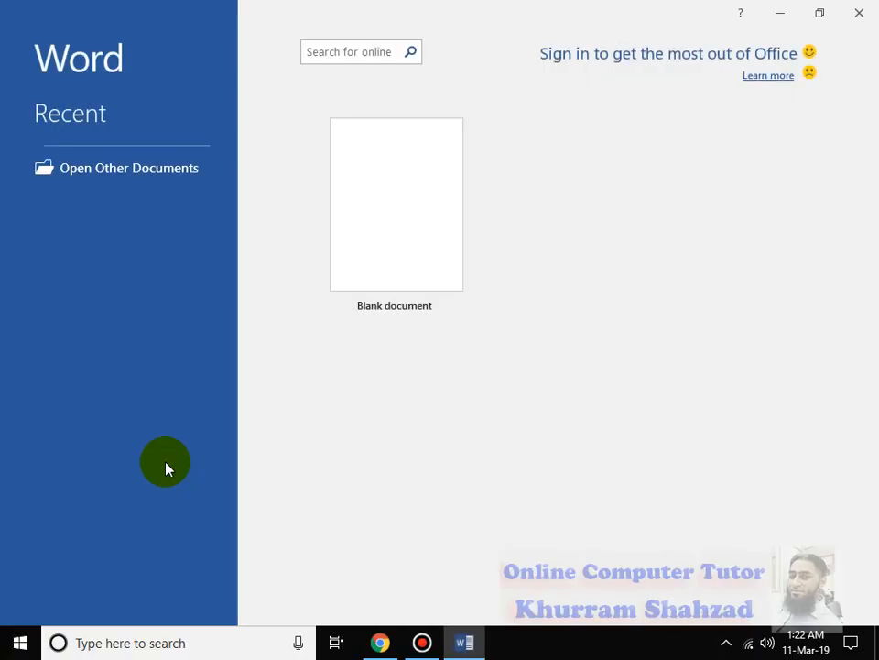
{"action": "left_click", "coordinate": [383, 301]}
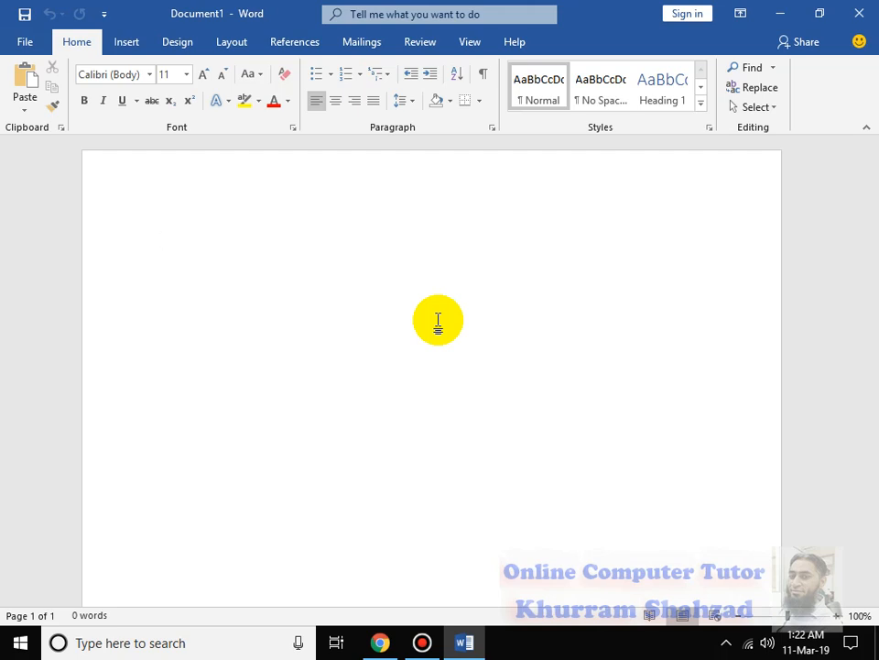
Set the font size to 13 and generate sample paragraphs with =rand()
{"action": "key", "text": "ctrl+bracketright"}
{"action": "key", "text": "ctrl+bracketright"}
{"action": "type", "text": "="}
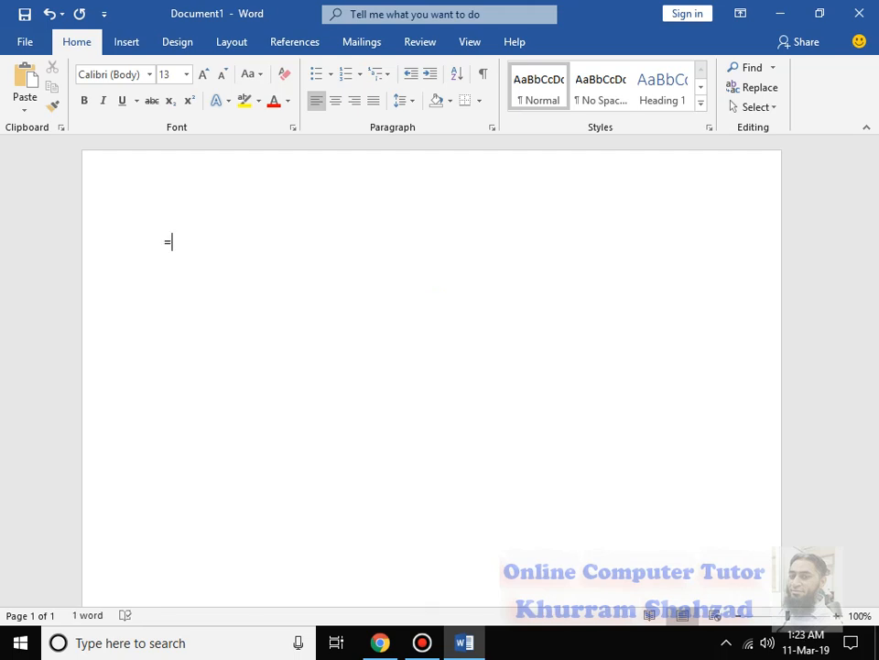
{"action": "type", "text": "rand()"}
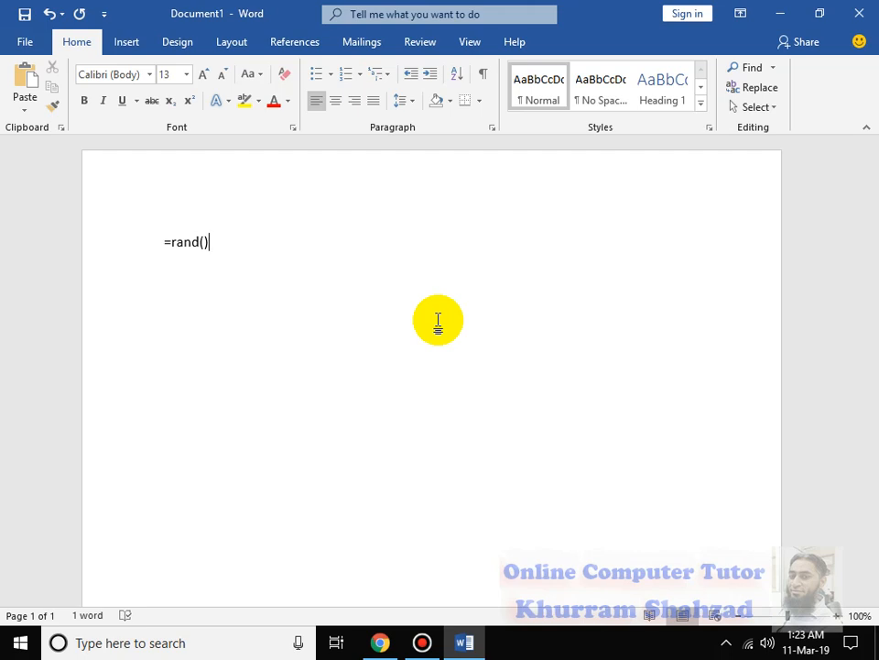
{"action": "key", "text": "Return"}
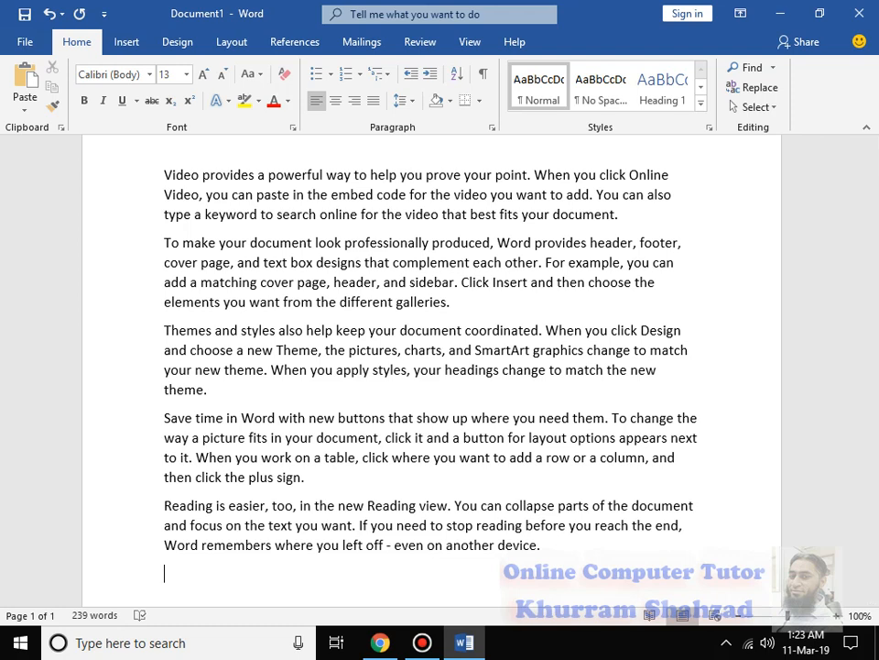
{"action": "scroll", "coordinate": [428, 216], "scroll_direction": "up", "scroll_amount": 2}
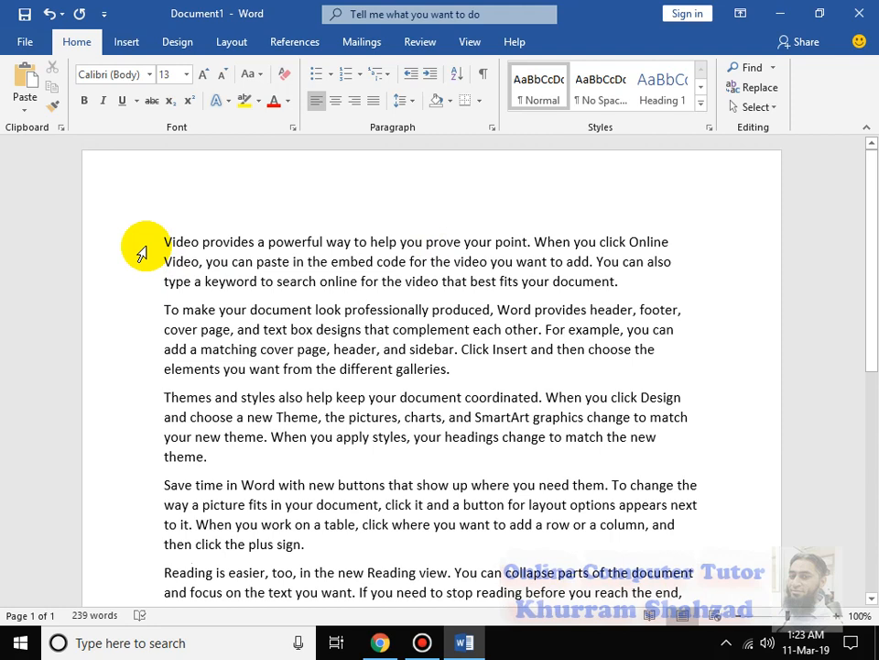
{"action": "scroll", "coordinate": [177, 348], "scroll_direction": "down", "scroll_amount": 2}
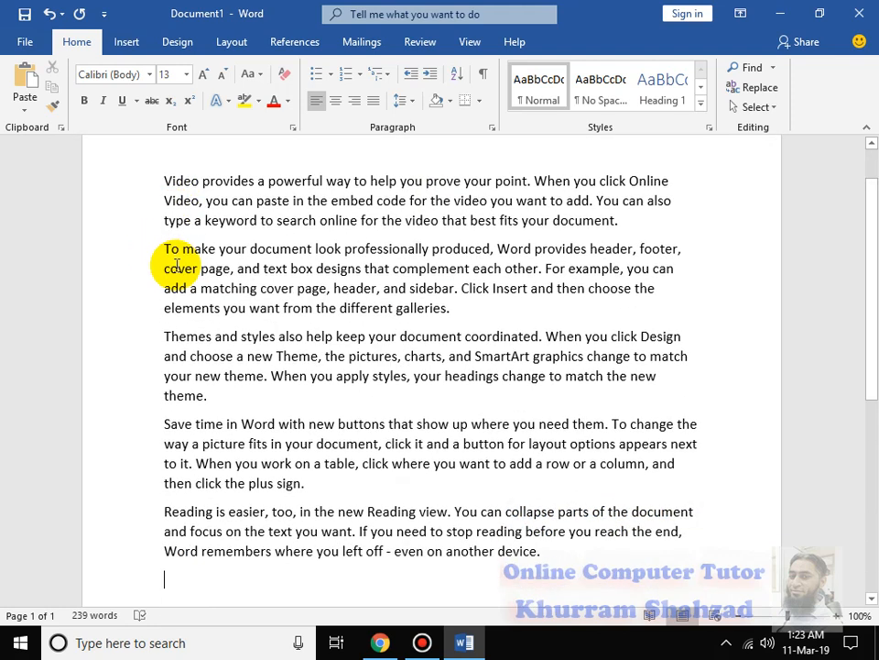
{"action": "scroll", "coordinate": [500, 504], "scroll_direction": "up", "scroll_amount": 2}
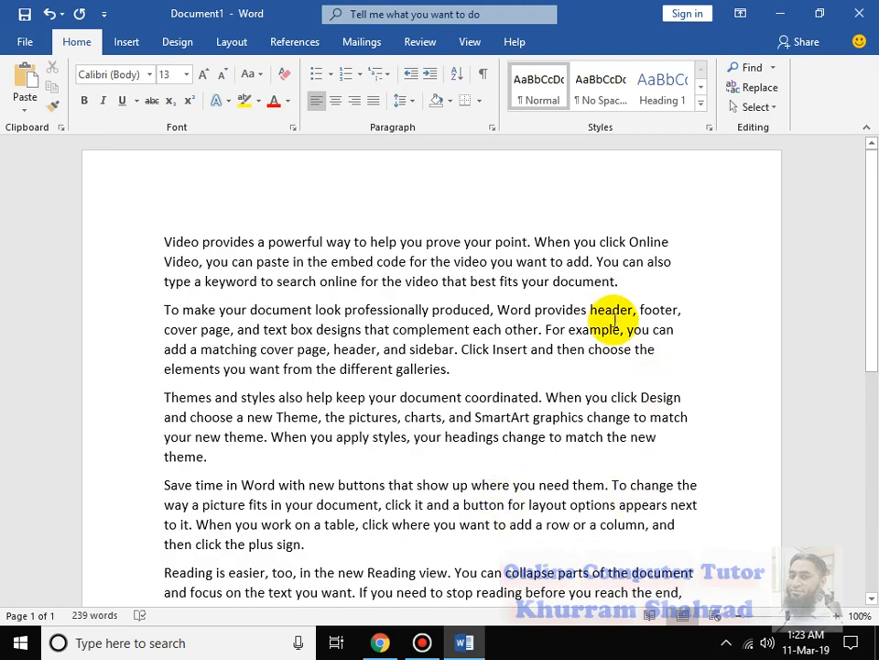
Open the document's Info page and review its properties, related dates and author details
{"action": "left_click", "coordinate": [22, 41]}
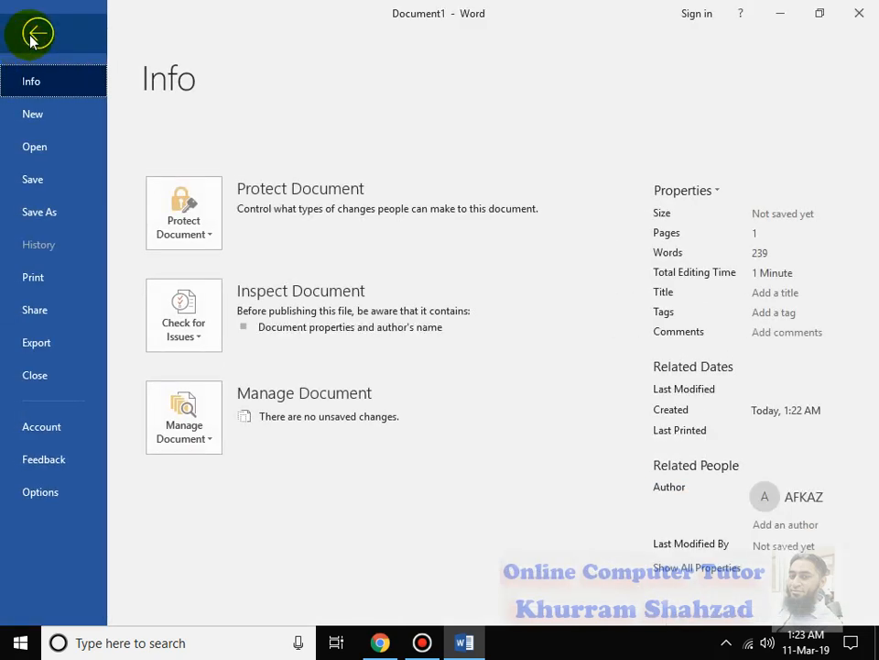
{"action": "left_click", "coordinate": [27, 35]}
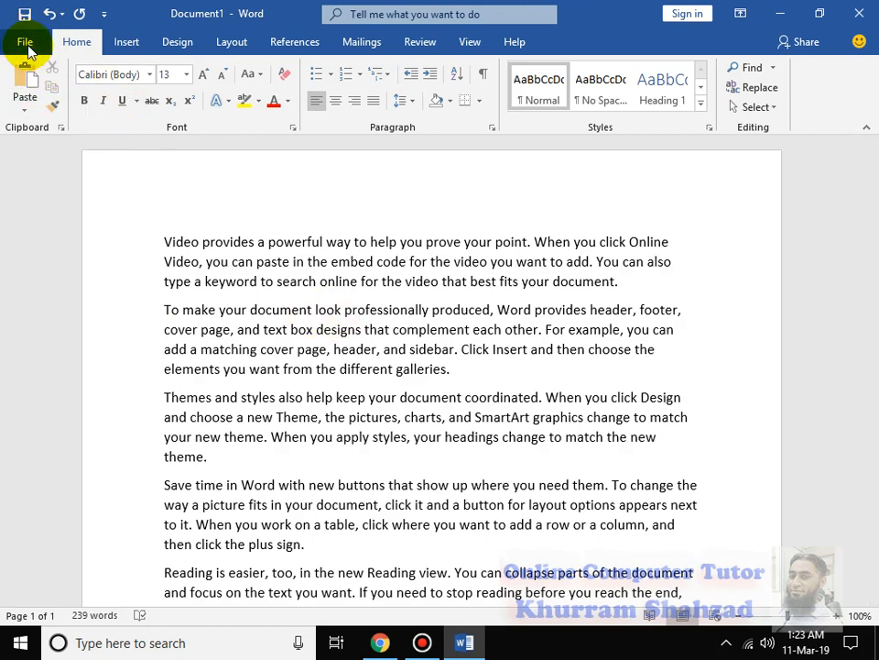
{"action": "left_click", "coordinate": [27, 50]}
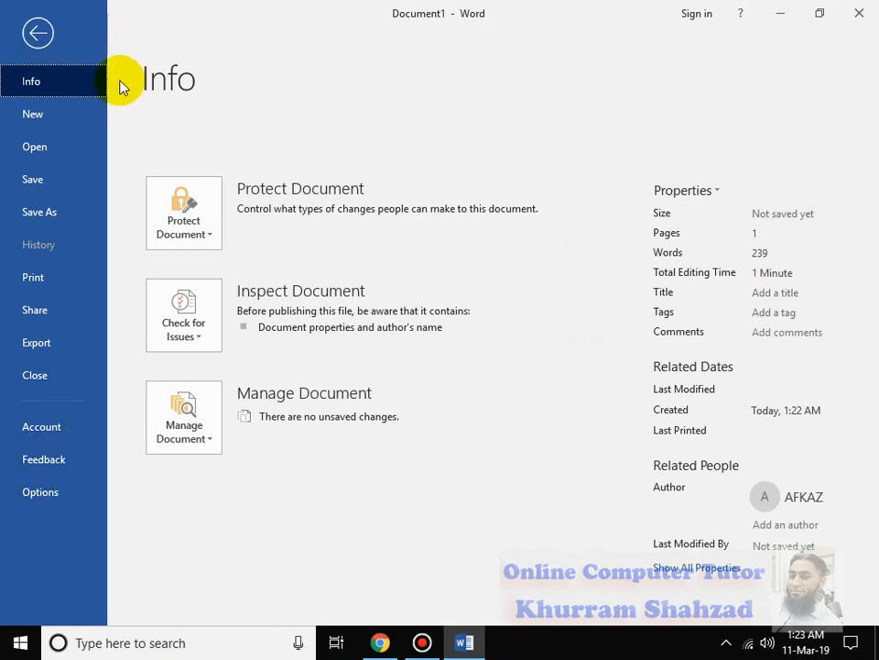
{"action": "left_click", "coordinate": [57, 84]}
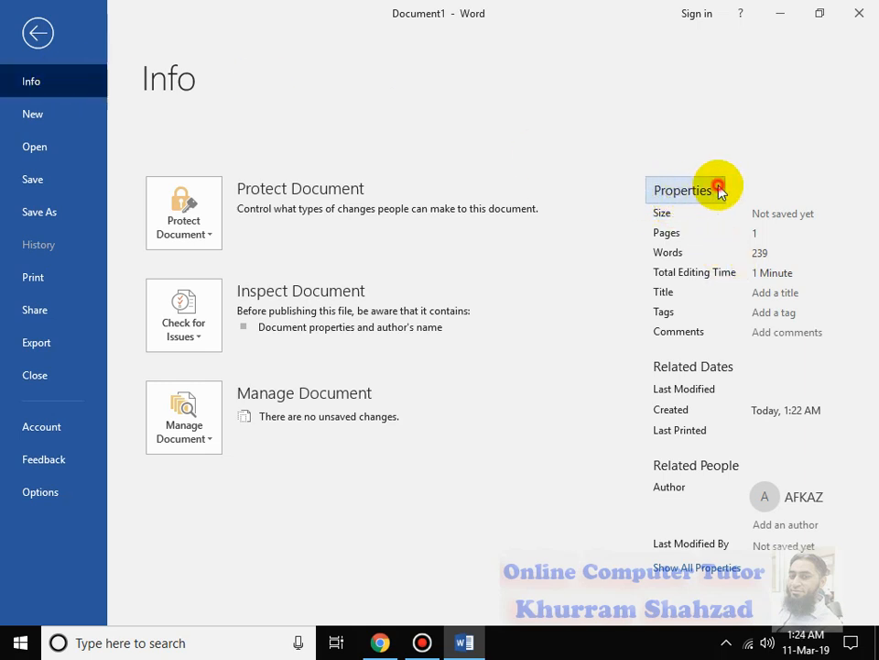
{"action": "left_click", "coordinate": [656, 191]}
{"action": "left_click", "coordinate": [756, 173]}
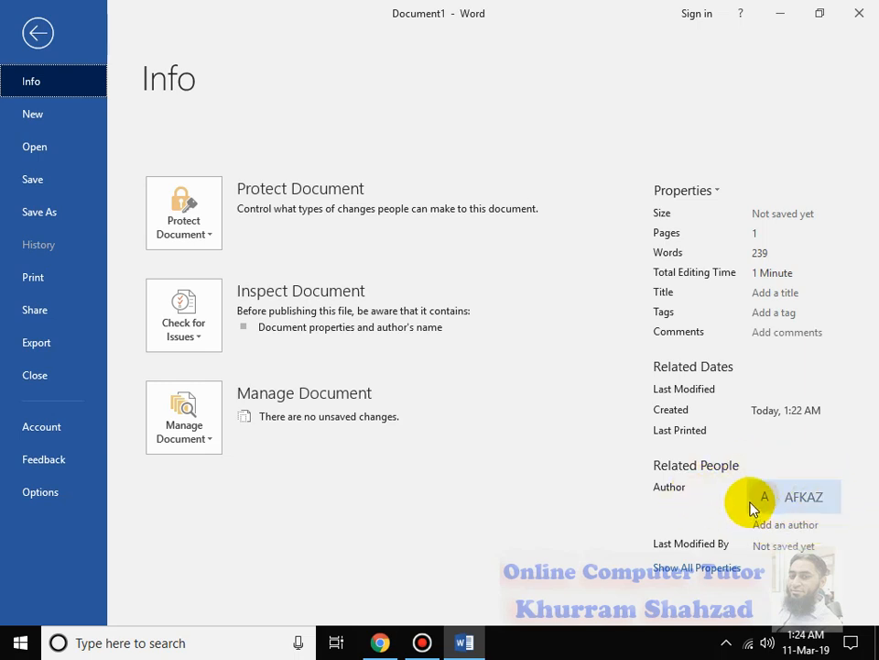
{"action": "mouse_move", "coordinate": [751, 508]}
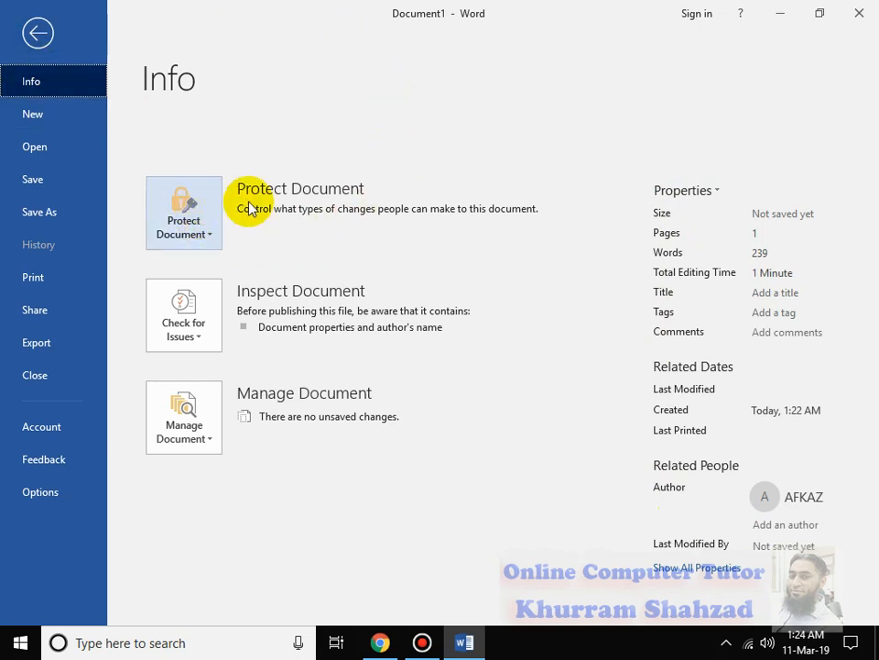
Examine the options for protecting and managing the document, and return to the document text
{"action": "left_click", "coordinate": [211, 235]}
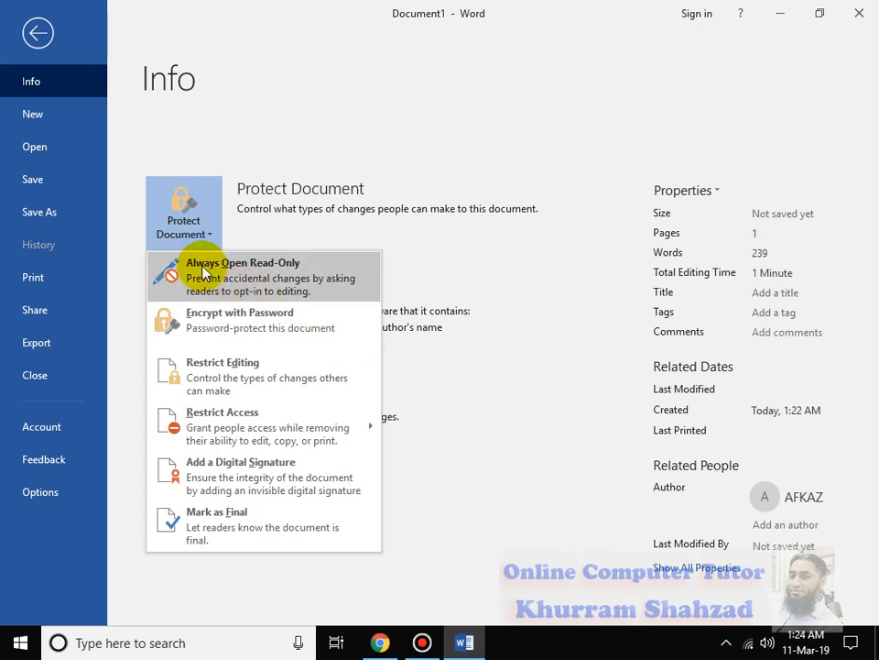
{"action": "left_click", "coordinate": [569, 385]}
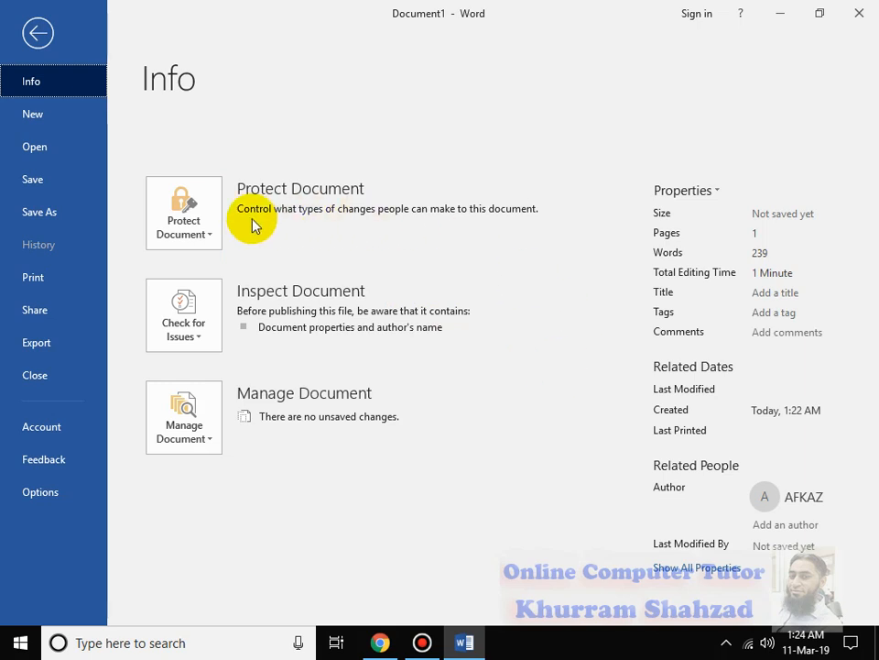
{"action": "left_click", "coordinate": [206, 439]}
{"action": "left_click", "coordinate": [407, 457]}
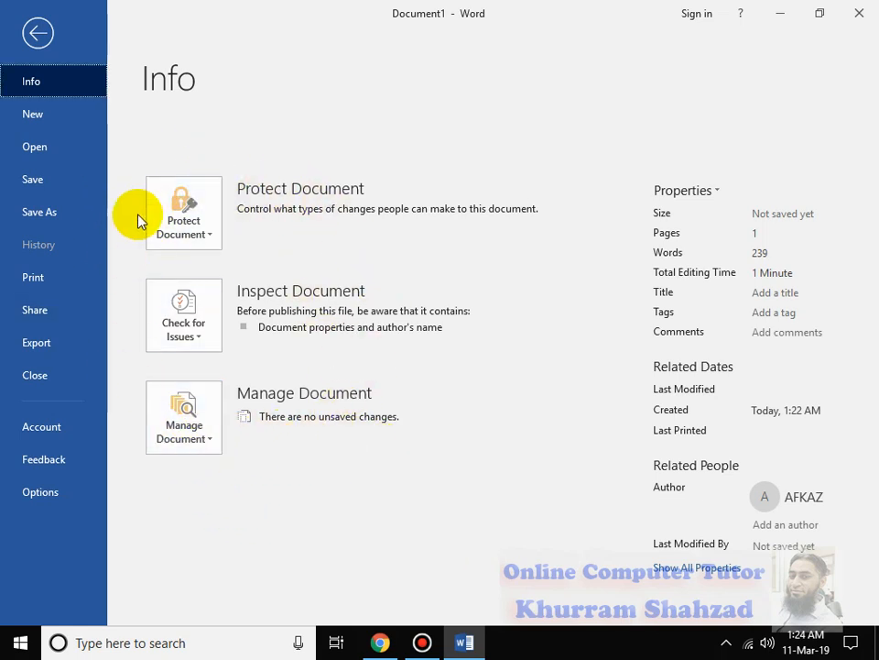
{"action": "left_click", "coordinate": [44, 82]}
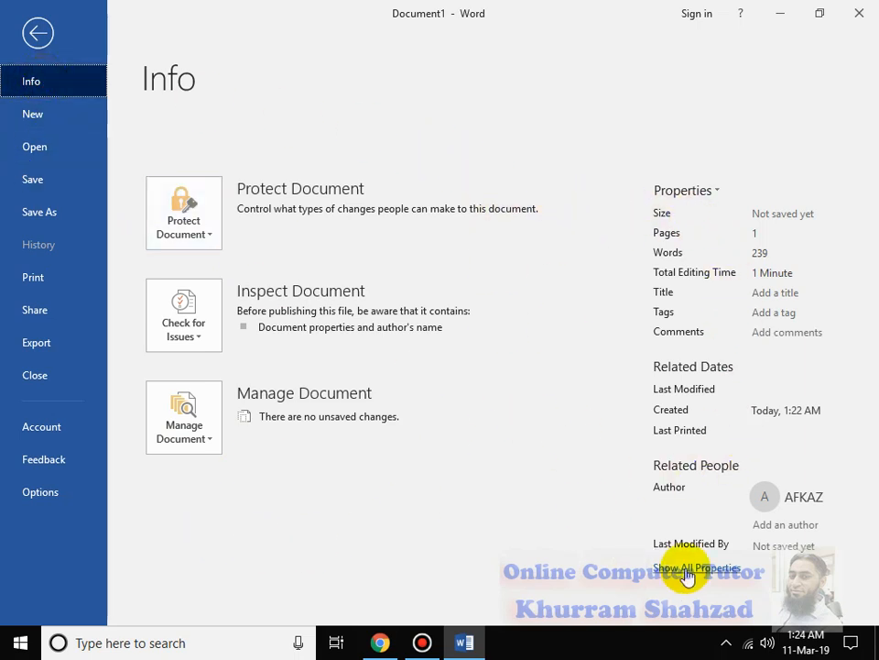
{"action": "left_click", "coordinate": [37, 33]}
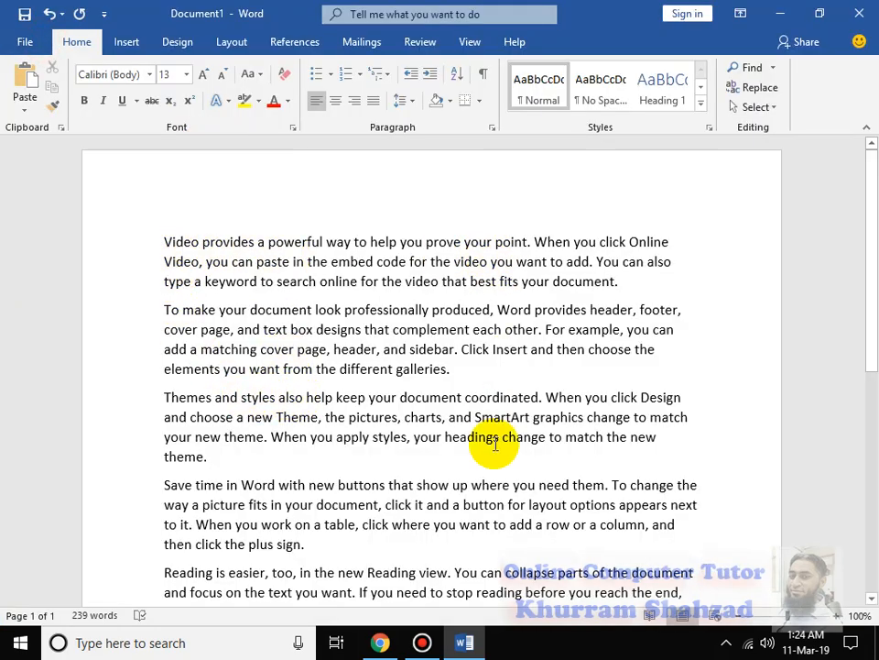
Create a second blank document from the Blank document template
{"action": "scroll", "coordinate": [502, 458], "scroll_direction": "down", "scroll_amount": 4}
{"action": "scroll", "coordinate": [504, 461], "scroll_direction": "up", "scroll_amount": 4}
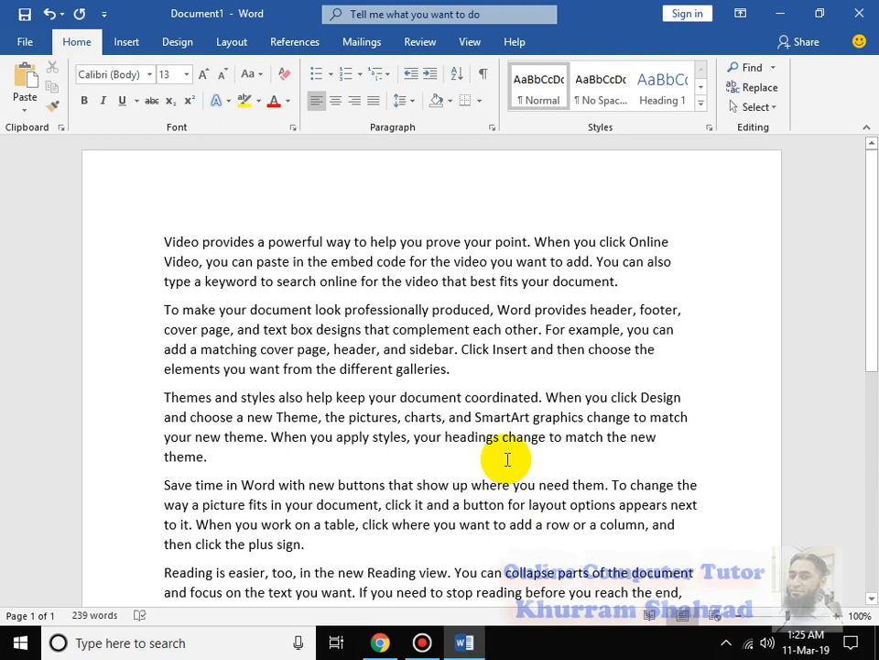
{"action": "left_click", "coordinate": [19, 44]}
{"action": "left_click", "coordinate": [26, 114]}
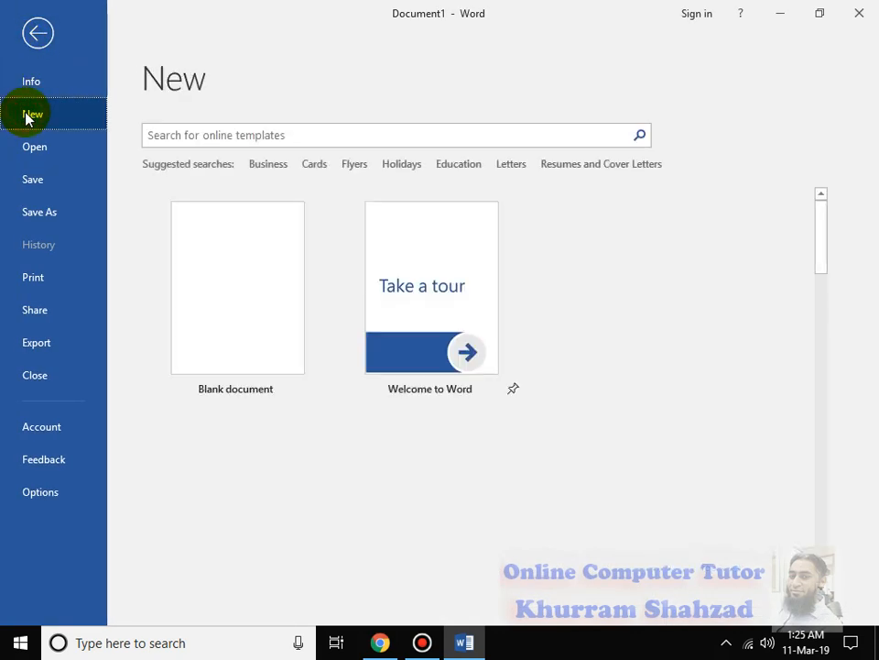
{"action": "left_click", "coordinate": [255, 374]}
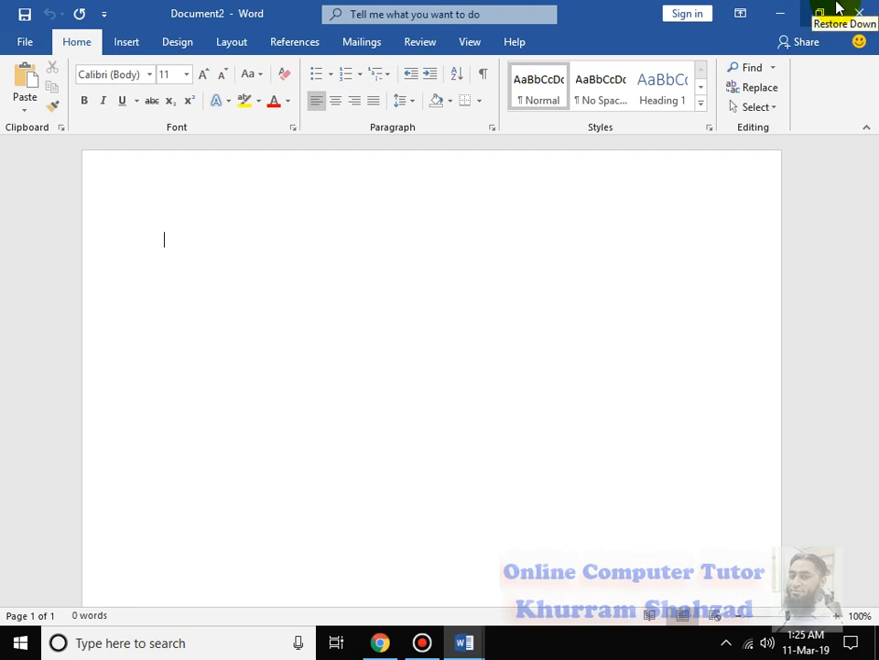
Enter the line "CTRL+N (Open the New Document)" in the blank document
{"action": "type", "text": "CTR"}
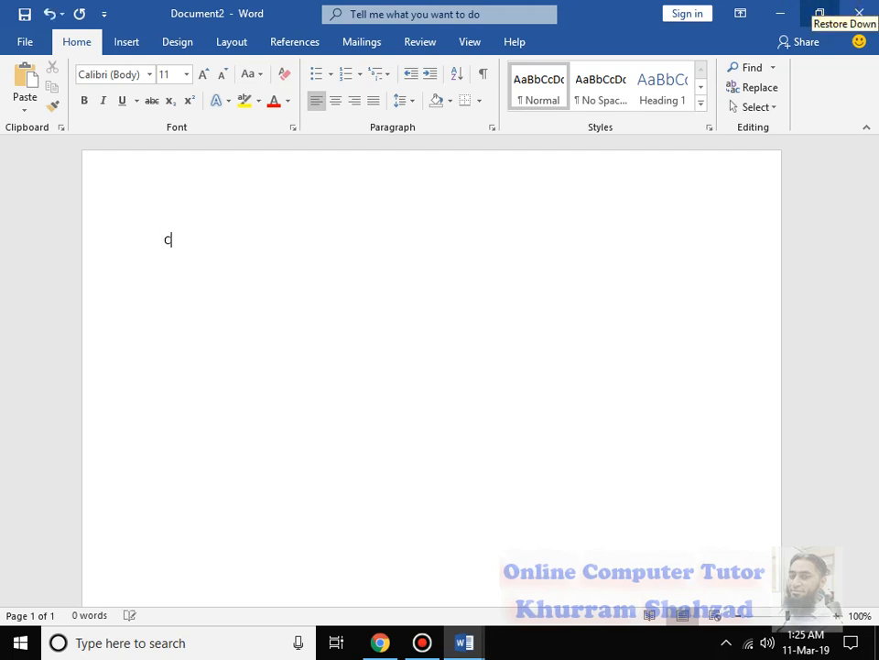
{"action": "type", "text": "L+"}
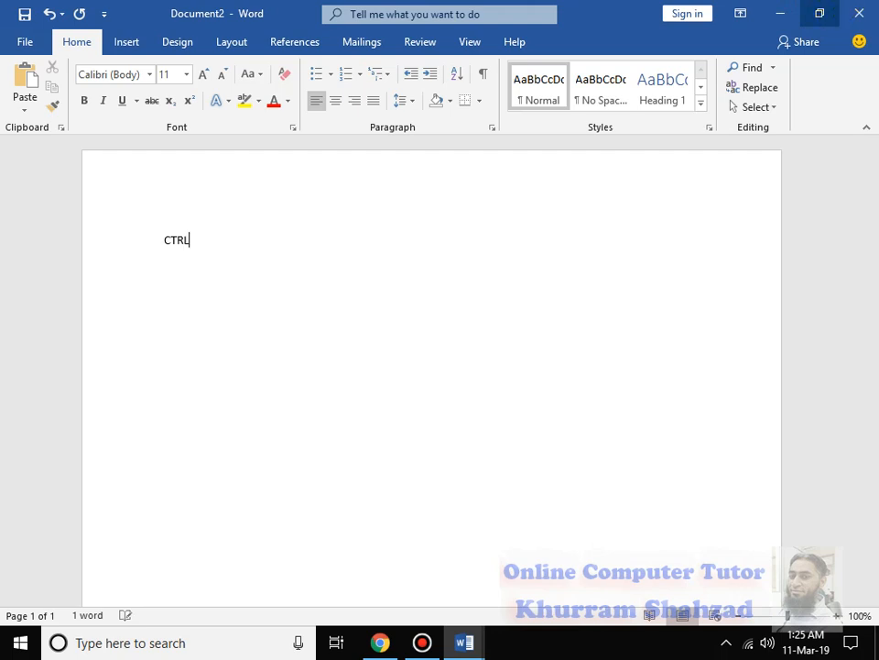
{"action": "type", "text": "N "}
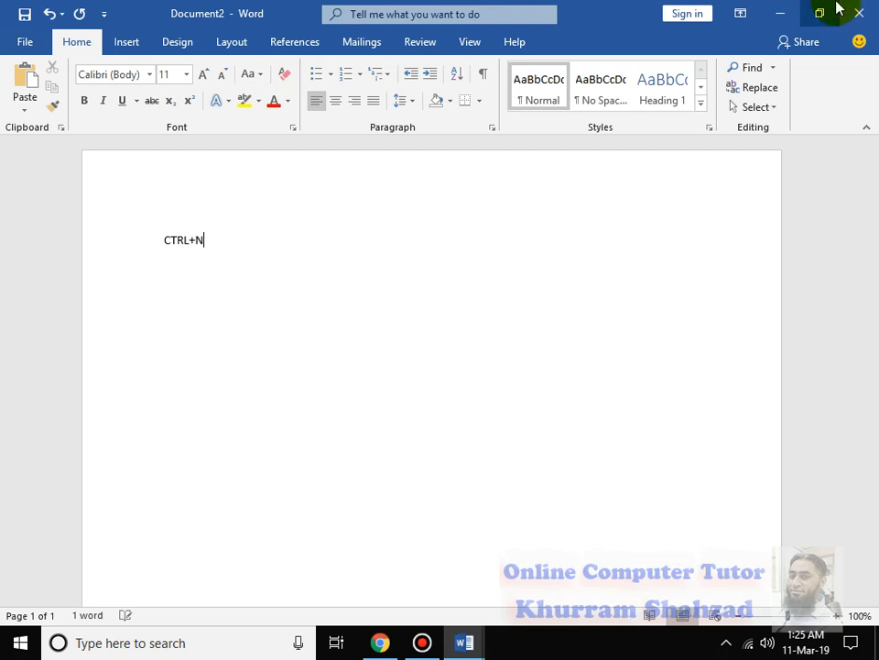
{"action": "type", "text": "("}
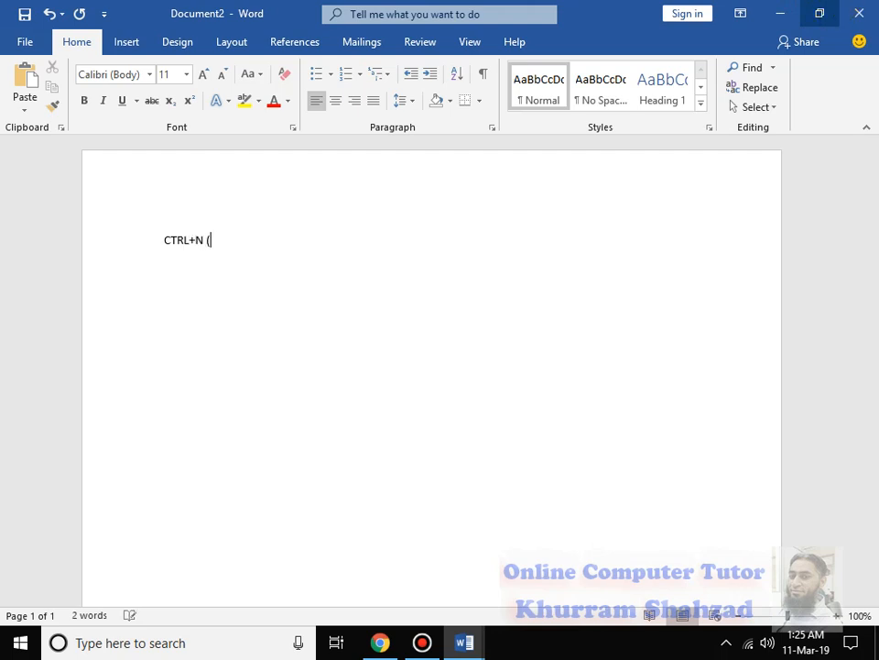
{"action": "type", "text": "Open the New Docume"}
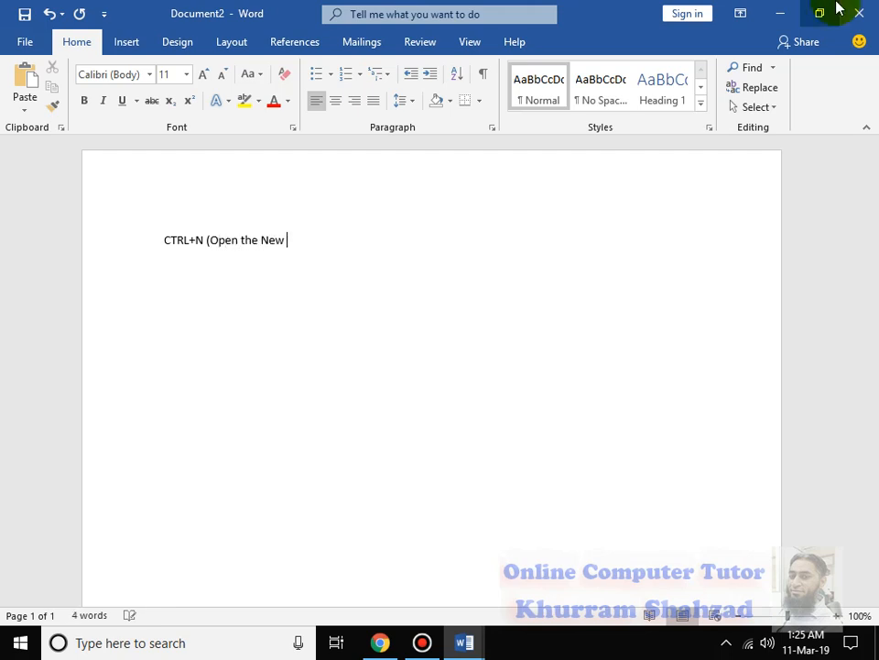
{"action": "type", "text": "nt"}
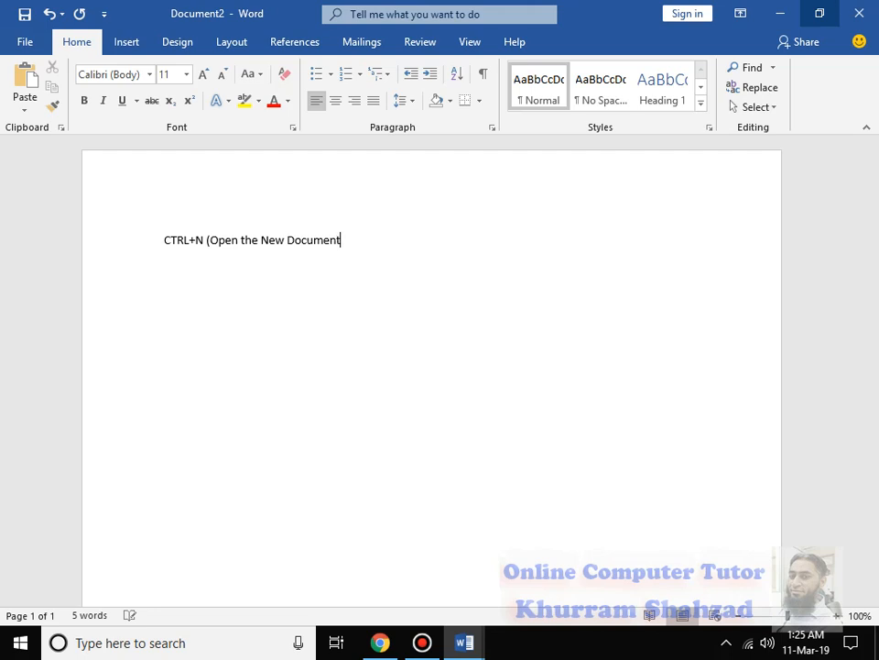
{"action": "type", "text": ")"}
Insert three tab spaces between "CTRL+N" and the parenthesised description
{"action": "key", "text": "ctrl+Left"}
{"action": "key", "text": "ctrl+Left"}
{"action": "key", "text": "ctrl+Left"}
{"action": "key", "text": "ctrl+Left"}
{"action": "key", "text": "ctrl+Left"}
{"action": "key", "text": "ctrl+Left"}
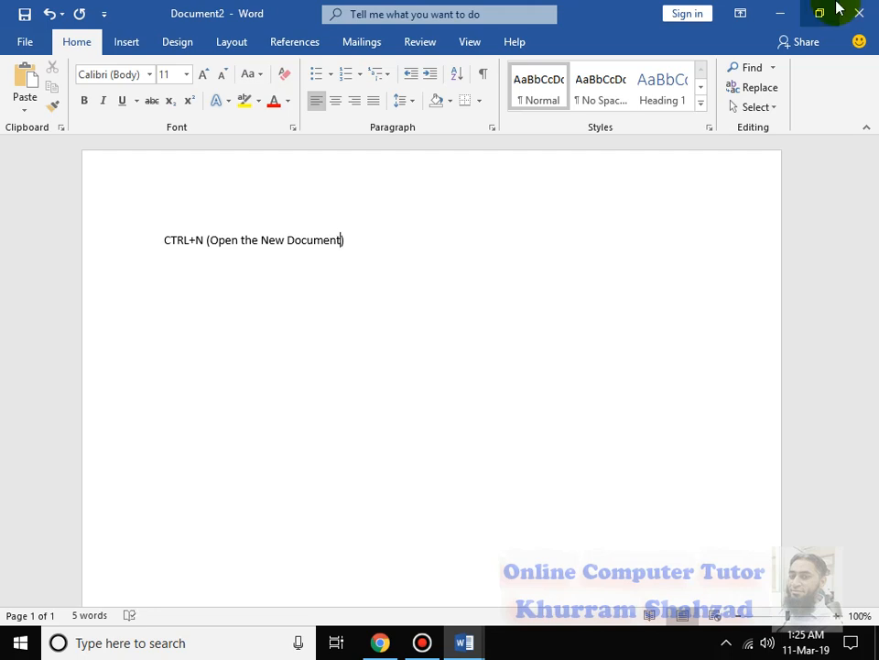
{"action": "key", "text": "Tab"}
{"action": "key", "text": "Tab"}
{"action": "key", "text": "Tab"}
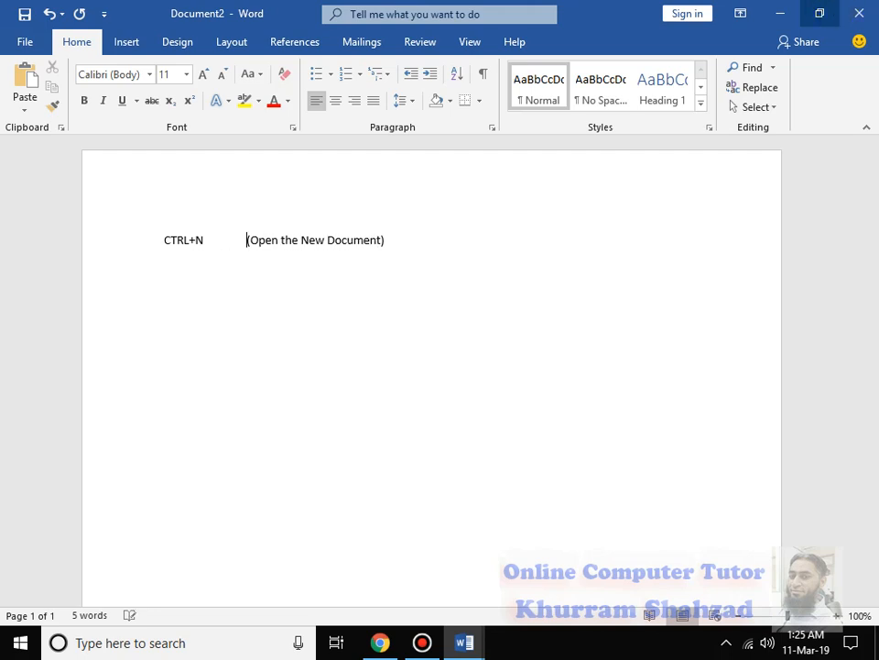
Format the CTRL+N line as a numbered list item
{"action": "left_click", "coordinate": [444, 238]}
{"action": "left_click", "coordinate": [123, 249]}
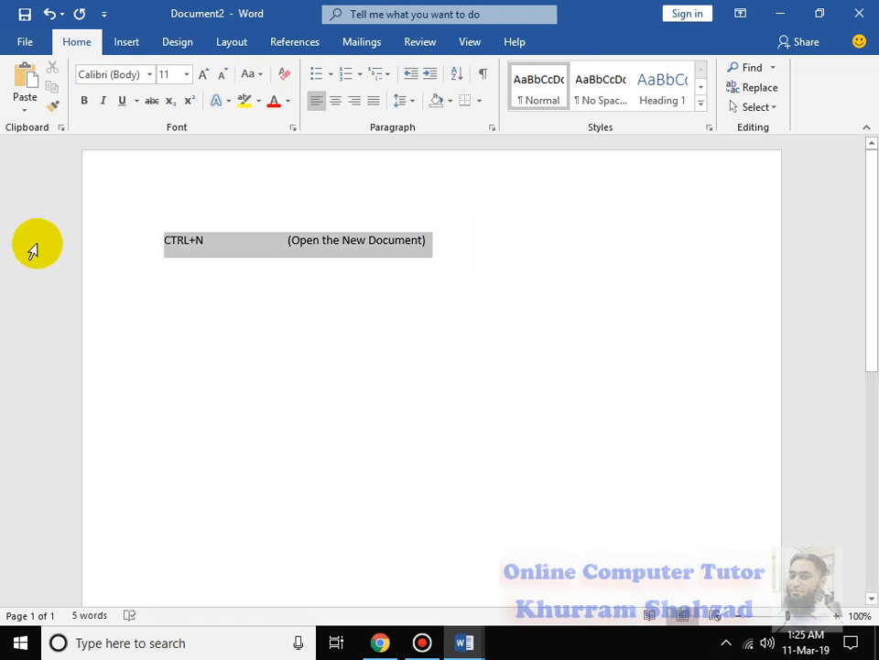
{"action": "left_click", "coordinate": [352, 77]}
{"action": "left_click", "coordinate": [453, 240]}
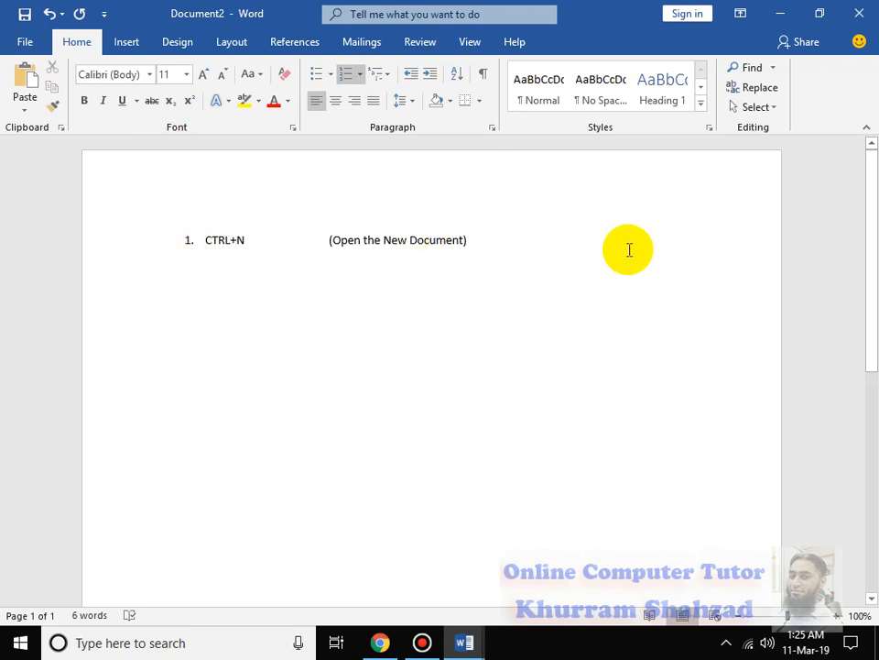
Close the document containing the CTRL+N note without saving it
{"action": "left_click", "coordinate": [859, 18]}
{"action": "left_click", "coordinate": [463, 356]}
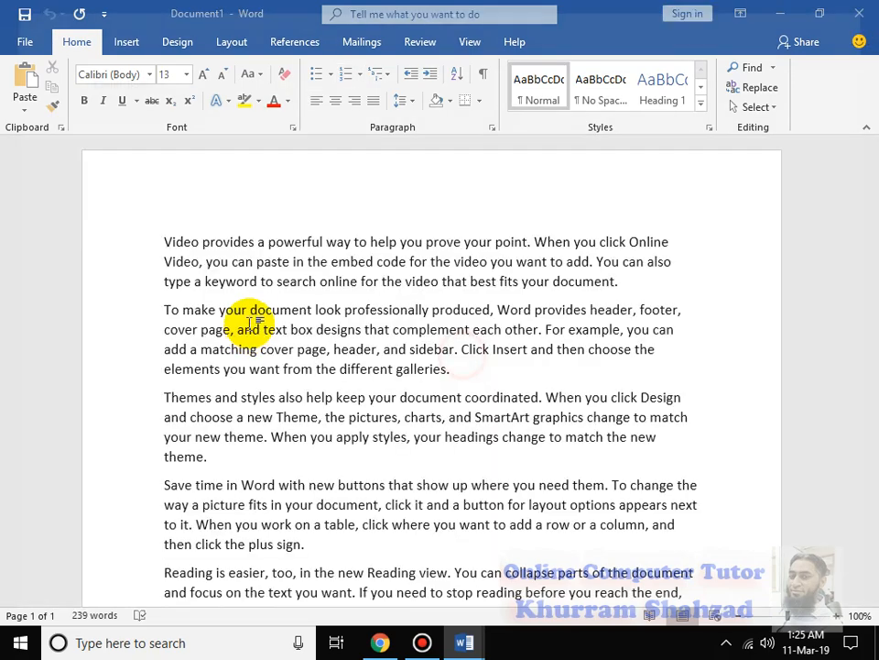
View the templates offered for creating a new document and return to the sample document
{"action": "left_click", "coordinate": [25, 40]}
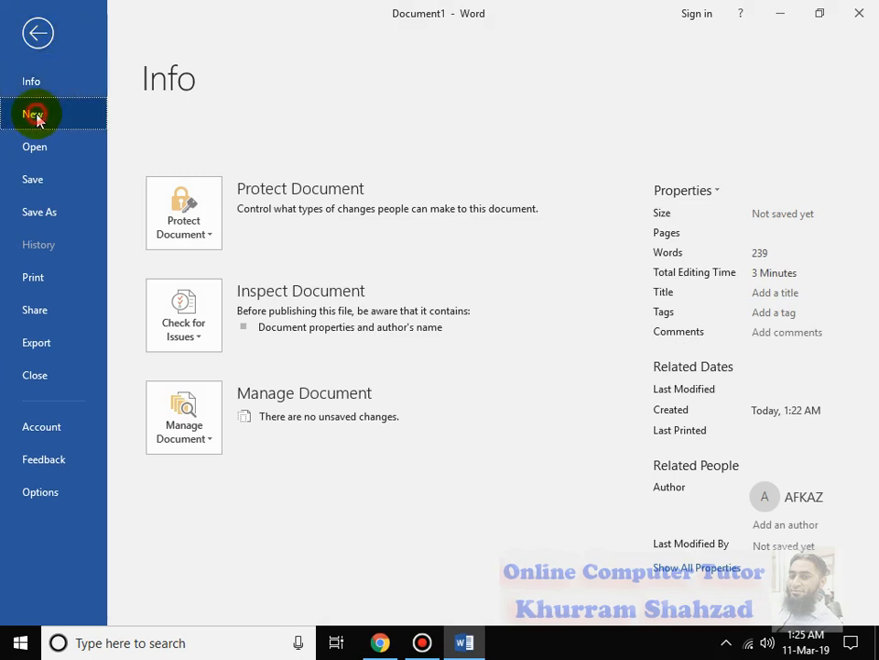
{"action": "left_click", "coordinate": [35, 117]}
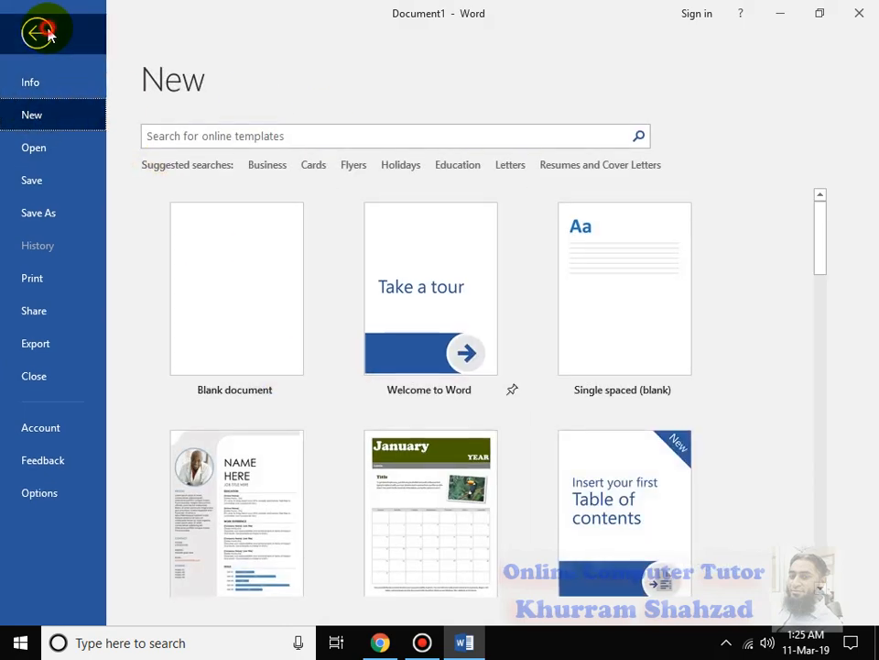
{"action": "left_click", "coordinate": [55, 34]}
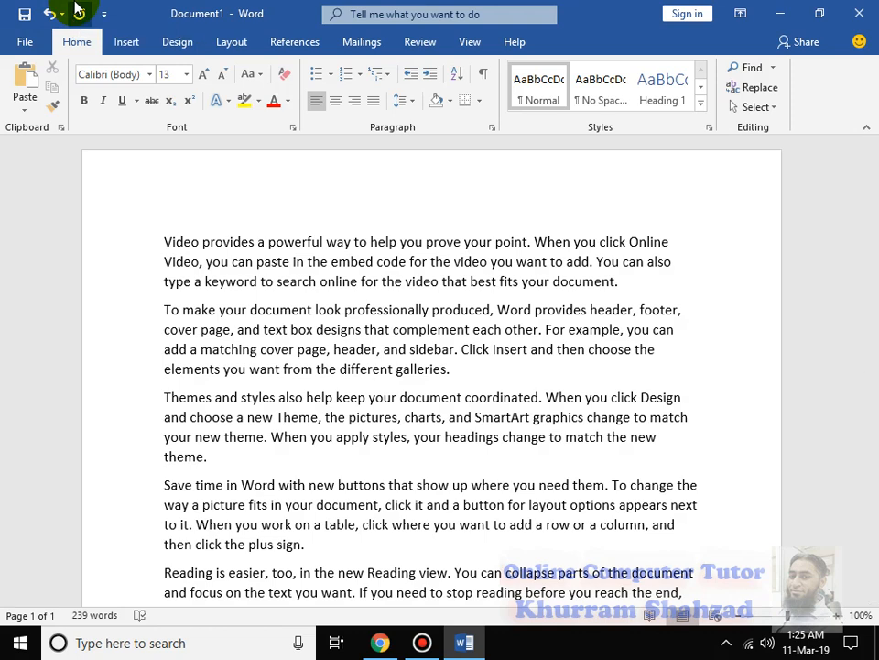
Create a new blank document and fill its first line with a run of the letter d
{"action": "left_click", "coordinate": [78, 11]}
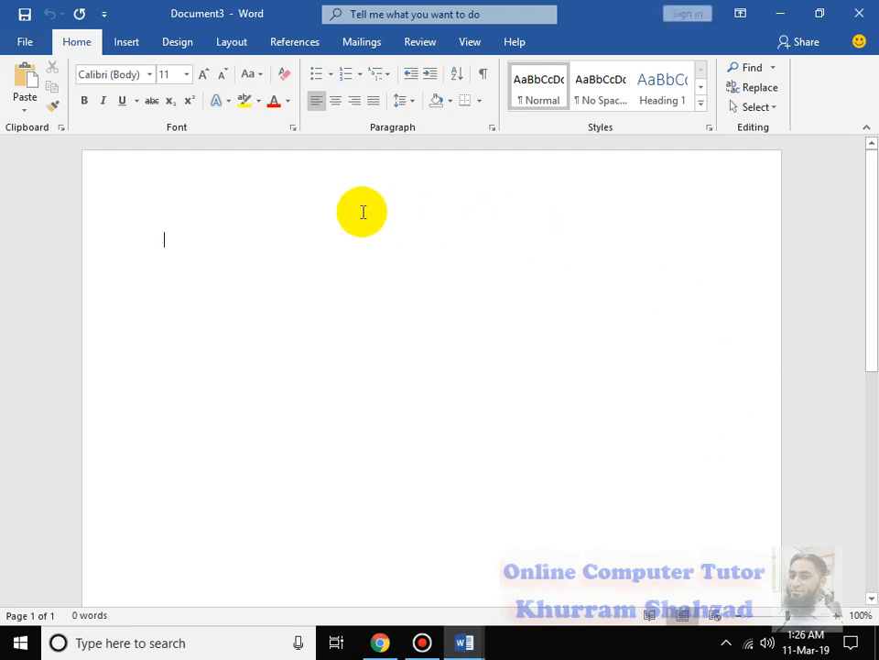
{"action": "type", "text": "d"}
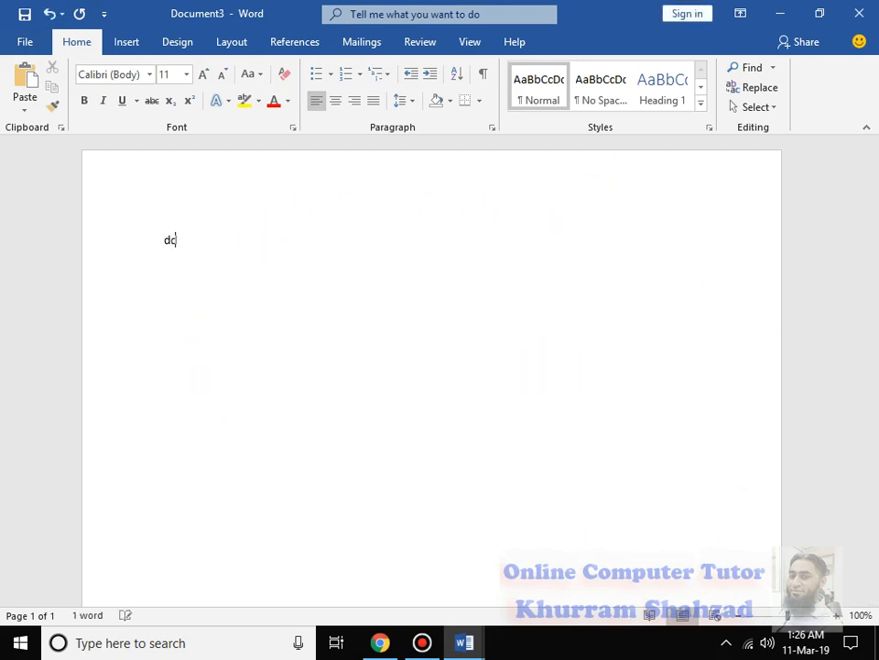
{"action": "type", "text": "cdddddddddd"}
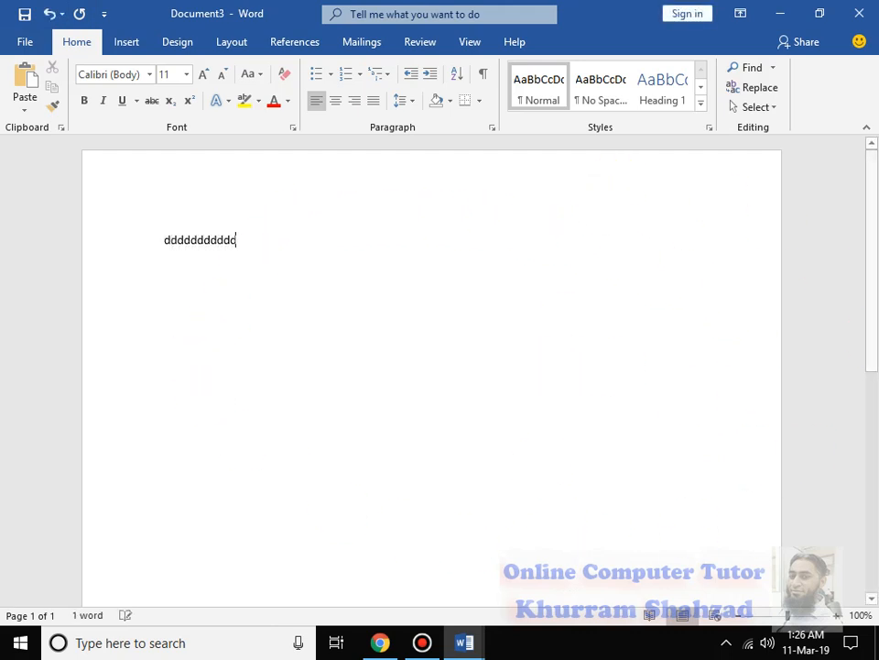
{"action": "type", "text": "dddddddd"}
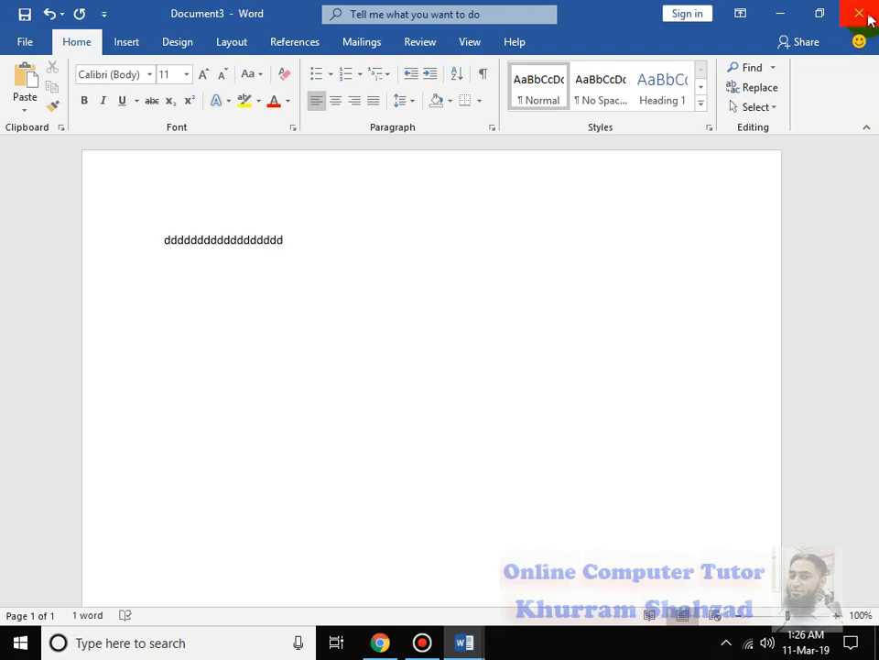
Close the document containing the run of d's without saving it
{"action": "left_click", "coordinate": [861, 15]}
{"action": "left_click", "coordinate": [437, 354]}
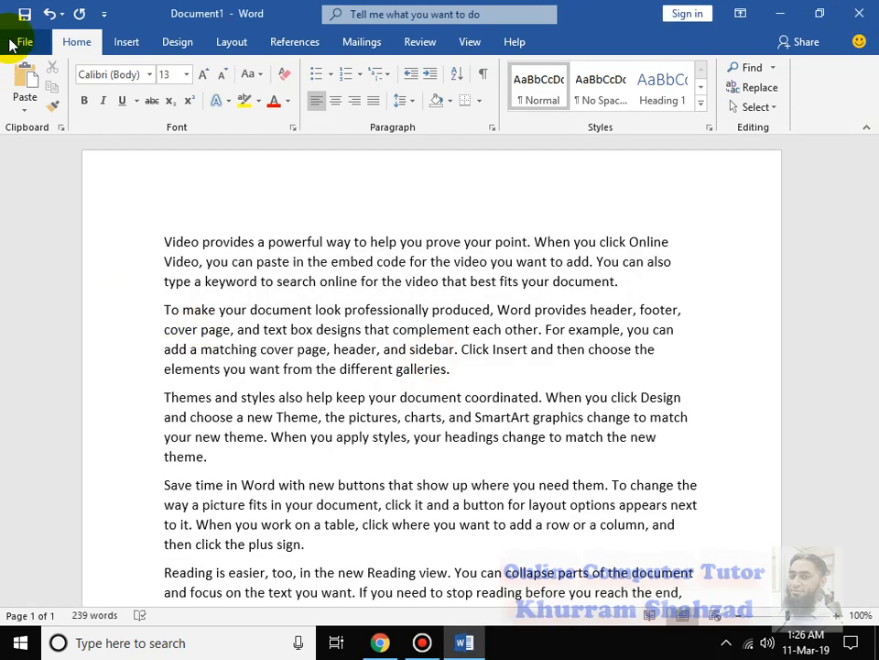
Switch to File Explorer and look through the Data & Software (F:) drive and its second folder for documents
{"action": "left_click", "coordinate": [11, 44]}
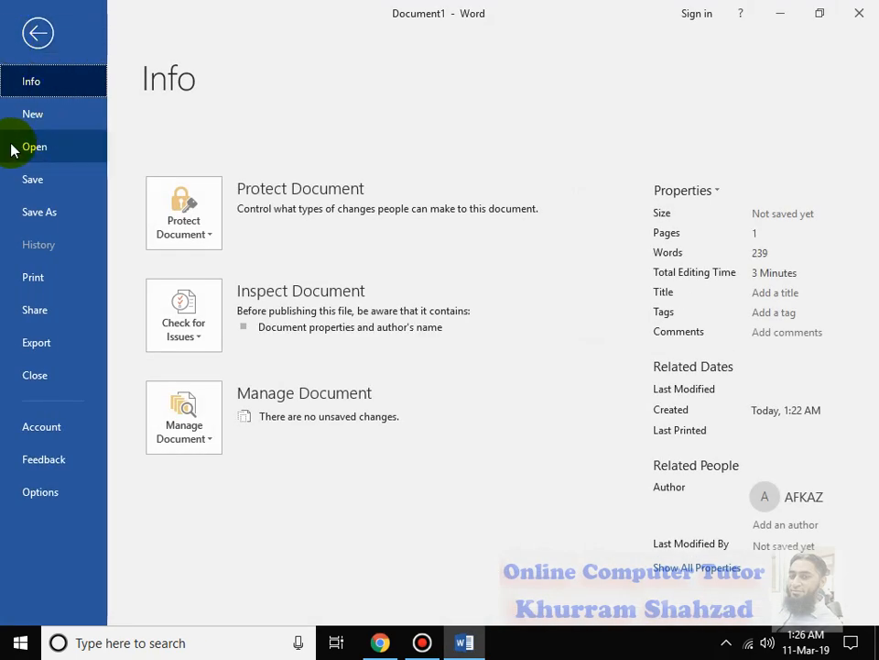
{"action": "left_click", "coordinate": [778, 14]}
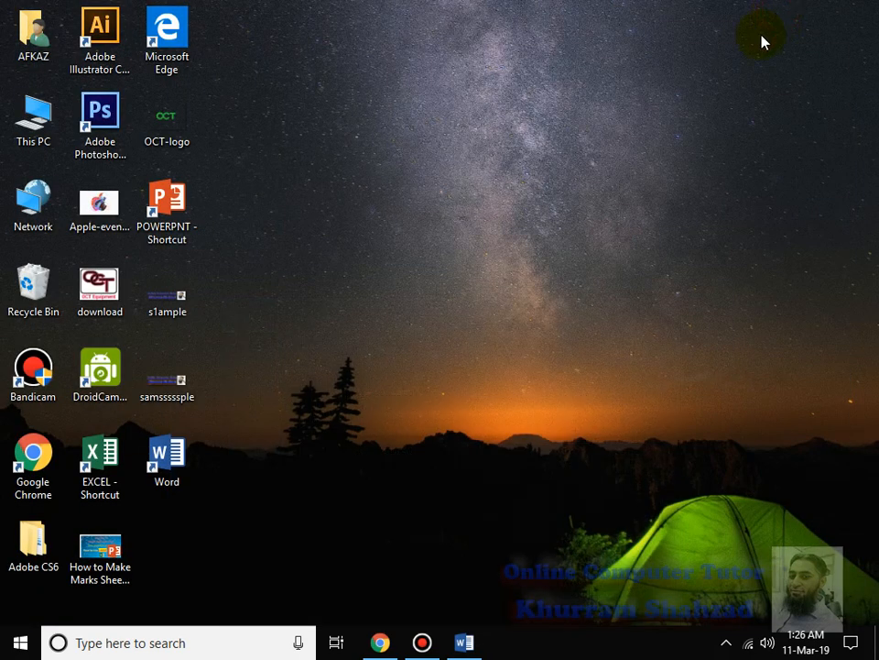
{"action": "double_click", "coordinate": [31, 111]}
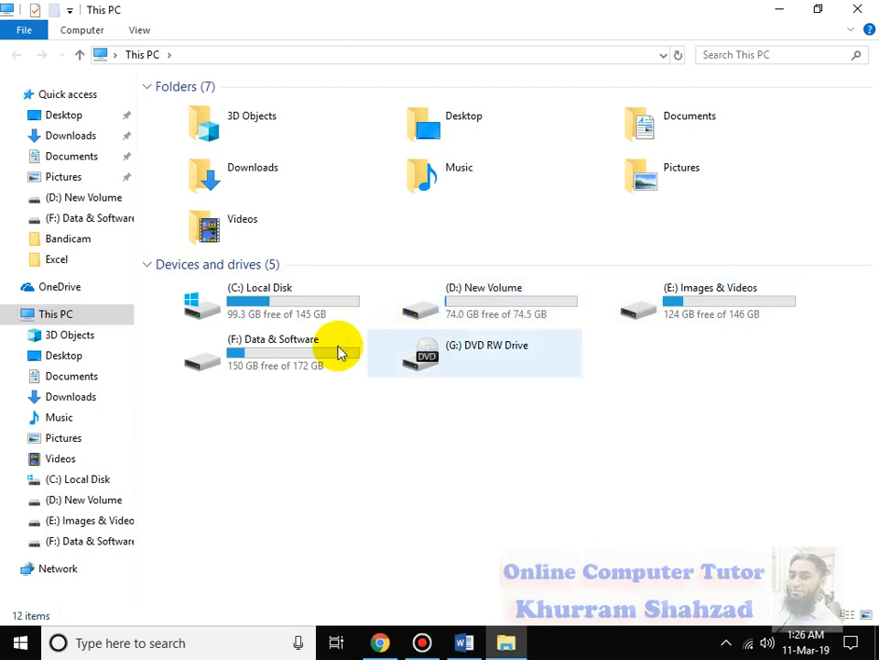
{"action": "double_click", "coordinate": [339, 352]}
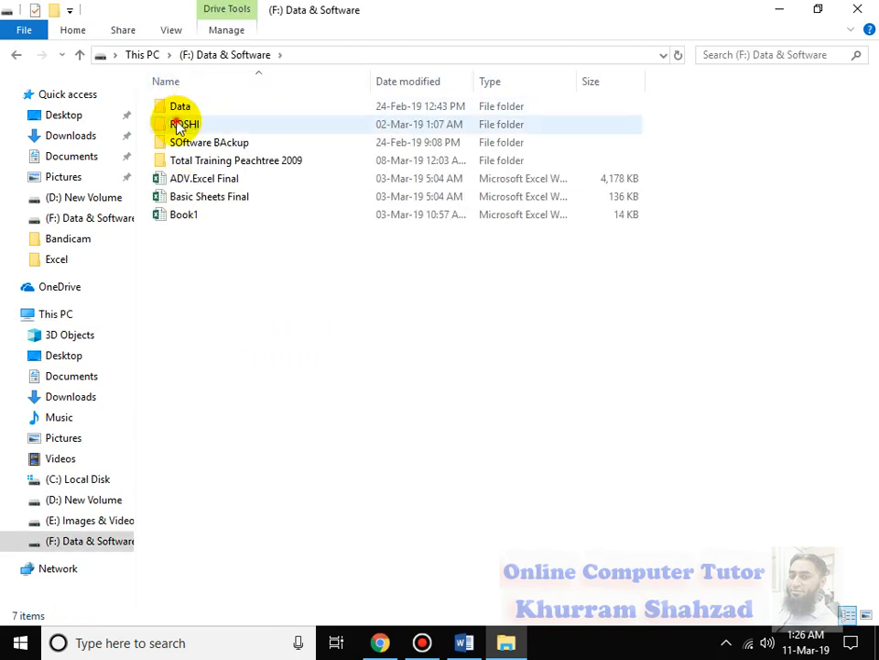
{"action": "double_click", "coordinate": [180, 128]}
{"action": "left_click", "coordinate": [19, 55]}
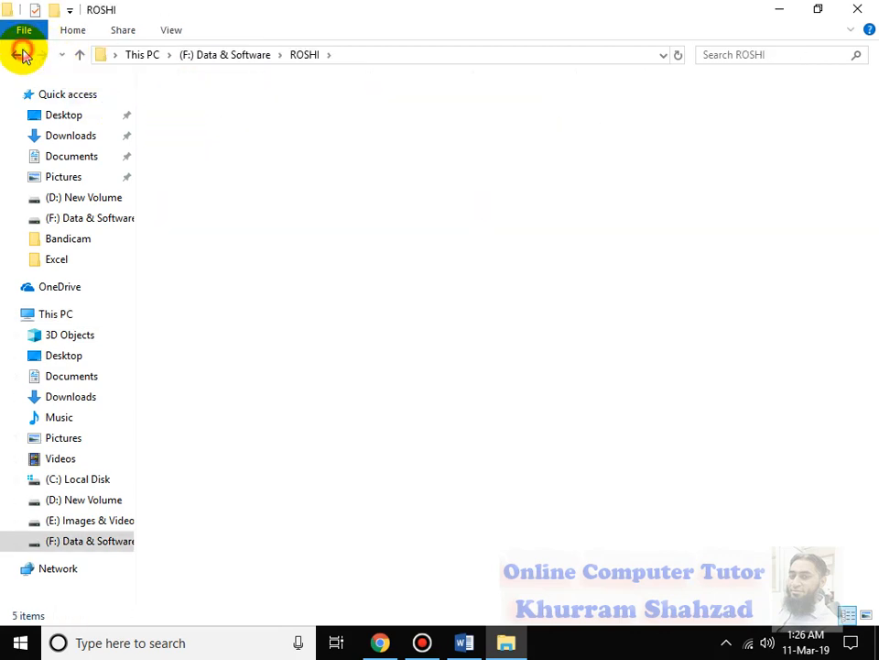
{"action": "left_click", "coordinate": [20, 55]}
Open the Word document 5b5b5b from the Images & Videos (E:) drive in File Explorer and close it again
{"action": "left_click", "coordinate": [672, 316]}
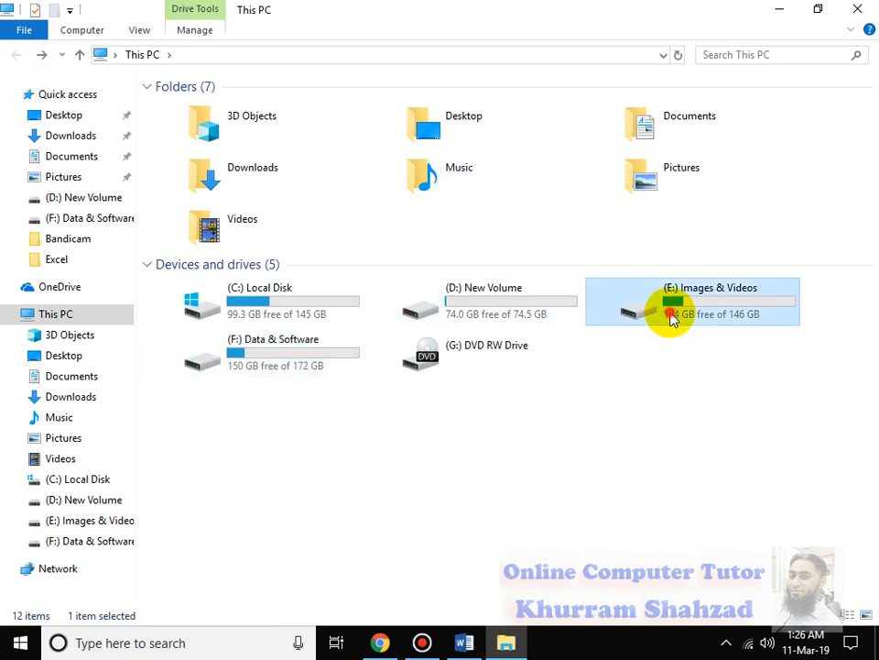
{"action": "double_click", "coordinate": [672, 316]}
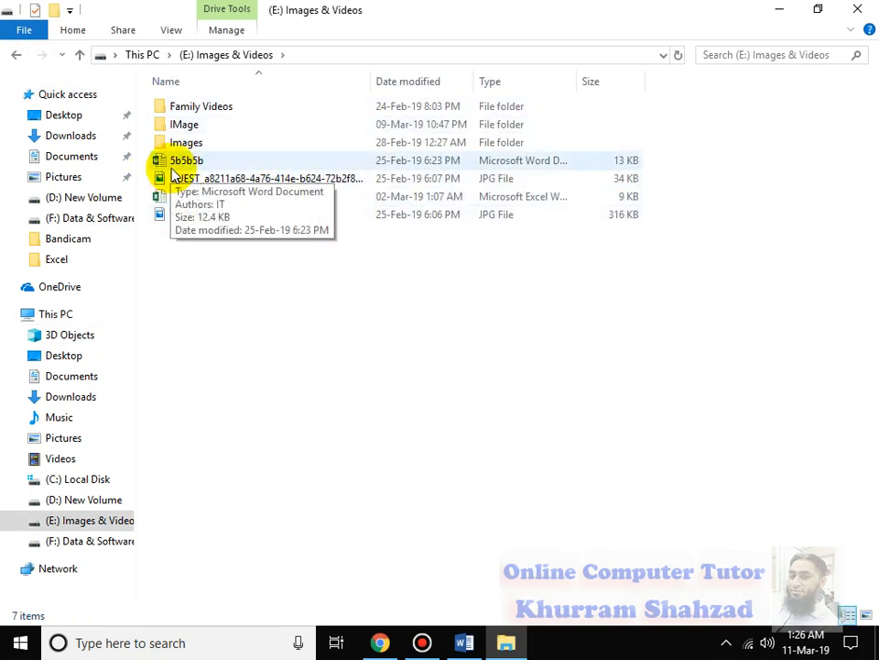
{"action": "double_click", "coordinate": [174, 162]}
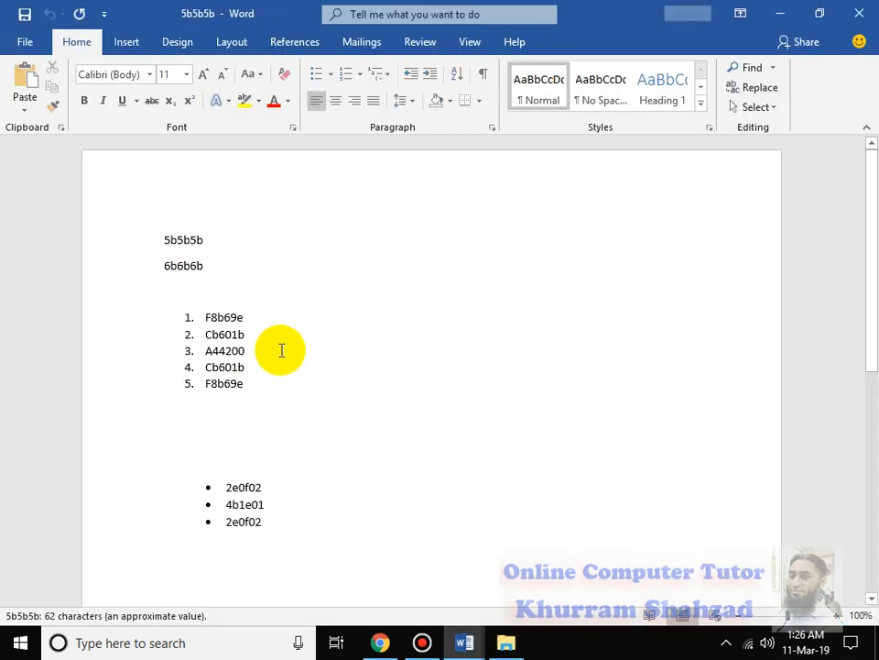
{"action": "left_click", "coordinate": [863, 14]}
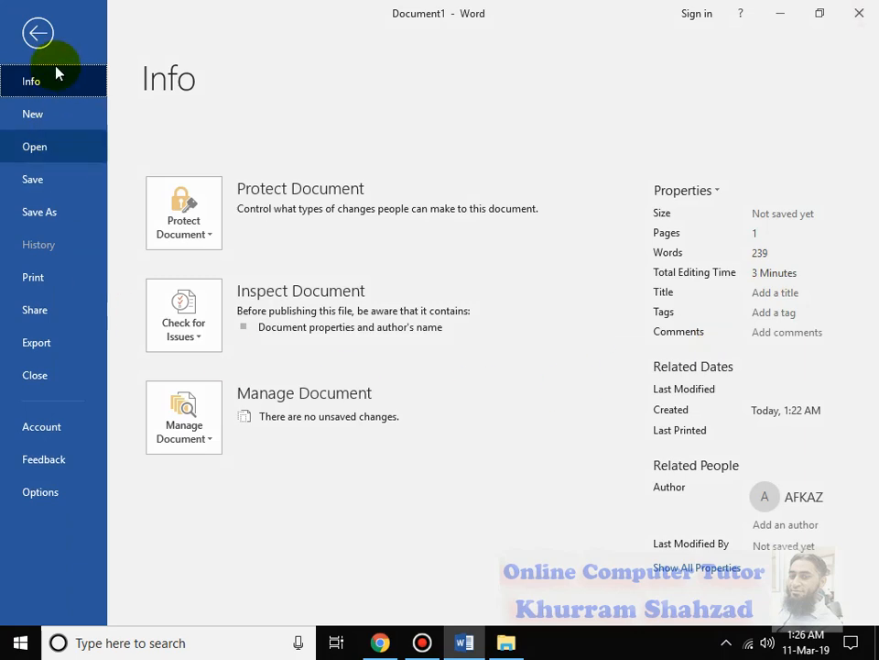
Browse for an existing document to open from within Word, looking through the C:, D: and F: drives
{"action": "left_click", "coordinate": [42, 33]}
{"action": "left_click", "coordinate": [25, 41]}
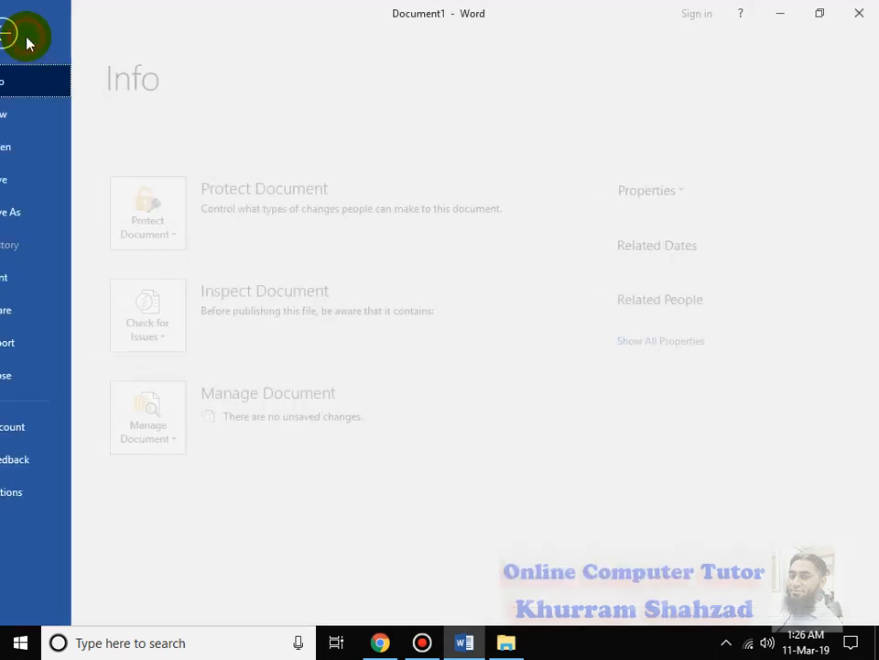
{"action": "left_click", "coordinate": [53, 152]}
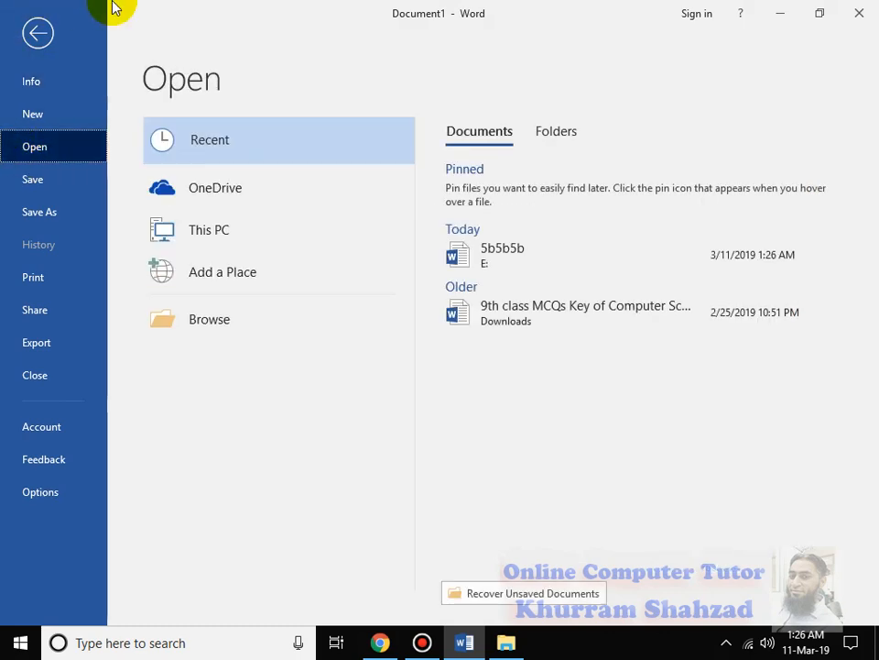
{"action": "left_click", "coordinate": [216, 334]}
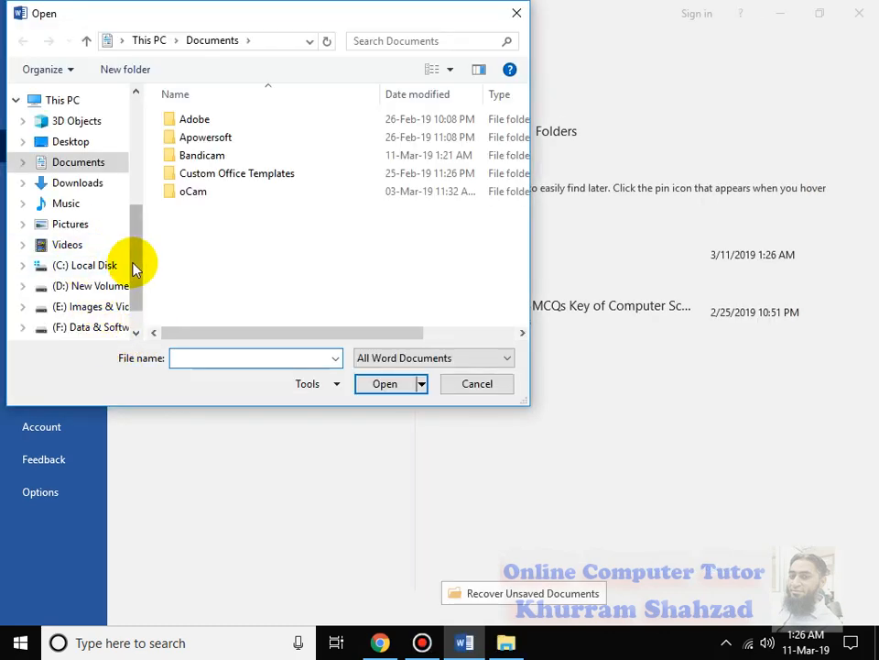
{"action": "left_click_drag", "start_coordinate": [134, 261], "coordinate": [139, 288]}
{"action": "left_click", "coordinate": [102, 241]}
{"action": "left_click", "coordinate": [96, 220]}
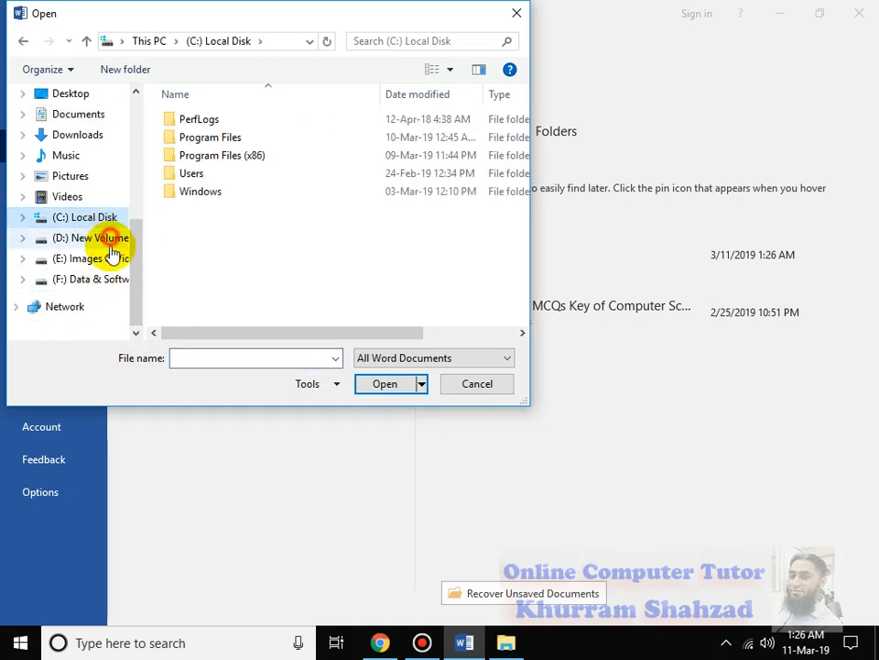
{"action": "left_click", "coordinate": [112, 239]}
{"action": "left_click", "coordinate": [110, 278]}
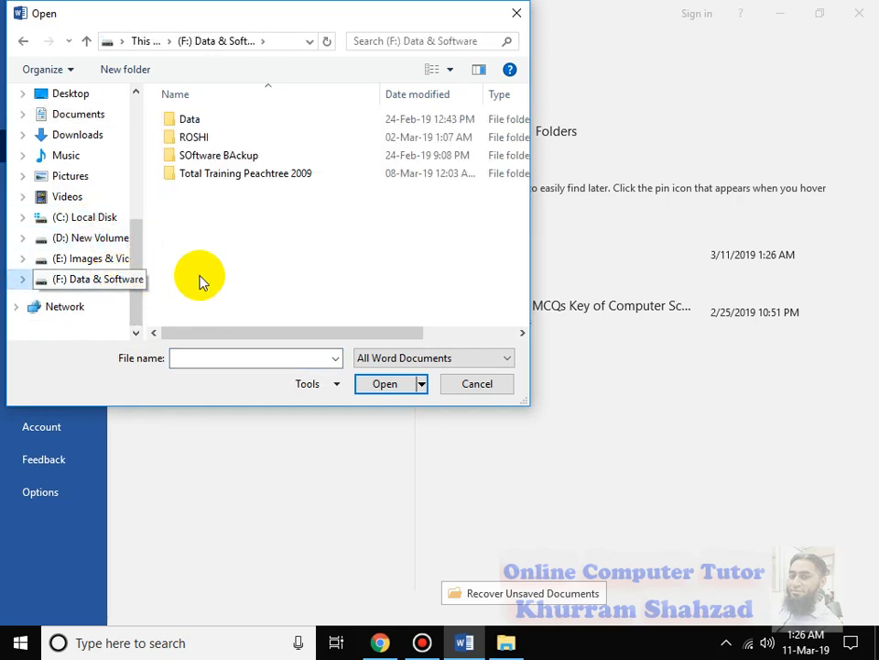
{"action": "left_click", "coordinate": [108, 240]}
Open the document 5b5b5b from the Images & Videos (E:) drive
{"action": "left_click", "coordinate": [110, 259]}
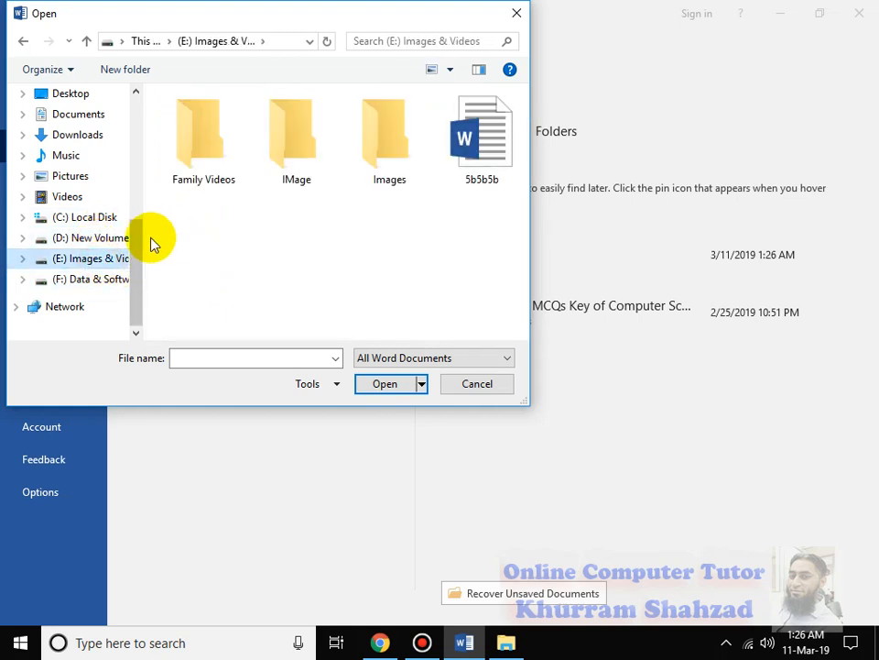
{"action": "left_click", "coordinate": [500, 149]}
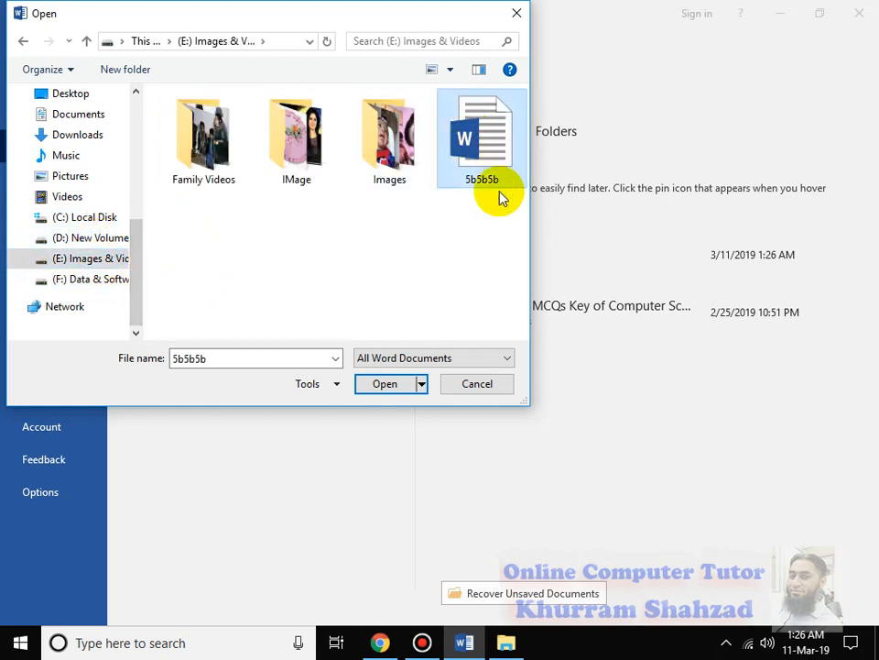
{"action": "left_click", "coordinate": [385, 385]}
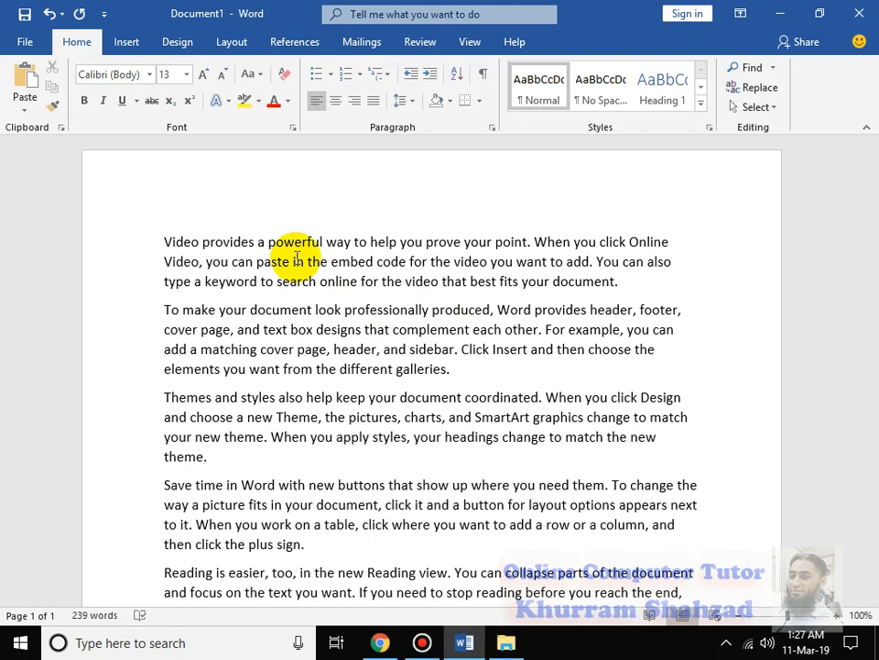
{"action": "left_click", "coordinate": [25, 41]}
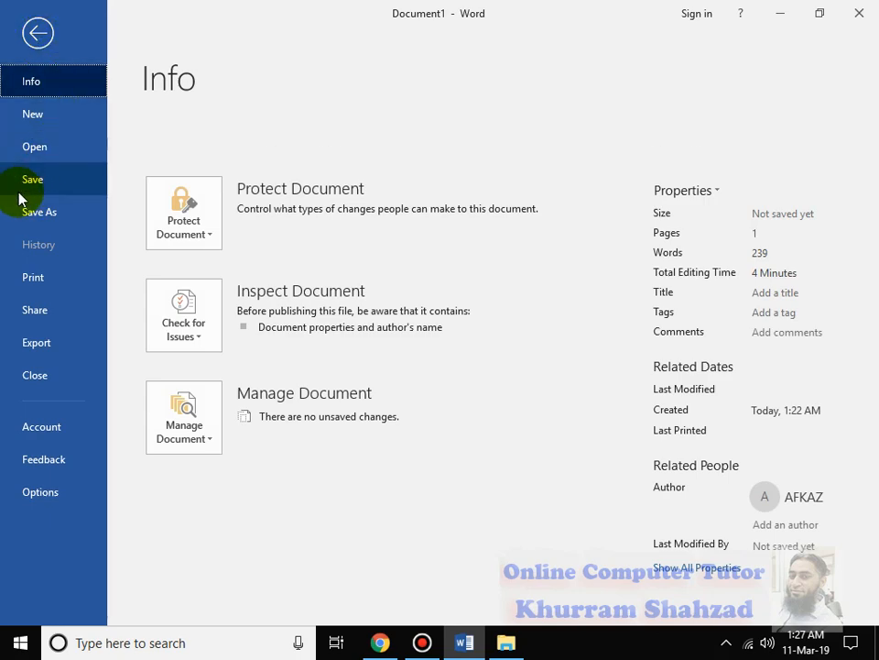
{"action": "left_click", "coordinate": [40, 41]}
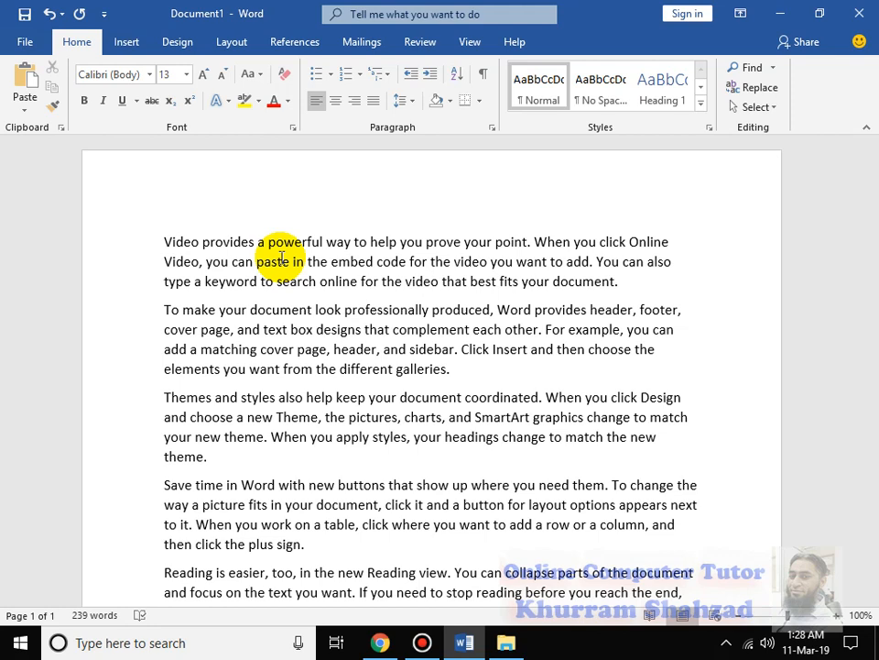
Save the document as a Word Document on the (D:) New Volume drive, using the tutor's first name as file name
{"action": "left_click", "coordinate": [24, 43]}
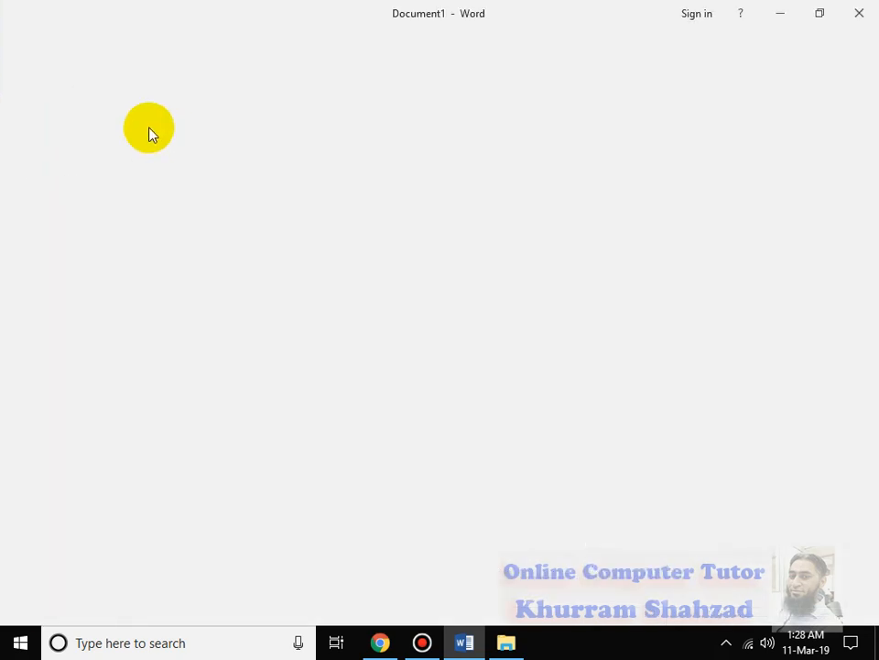
{"action": "left_click", "coordinate": [27, 43]}
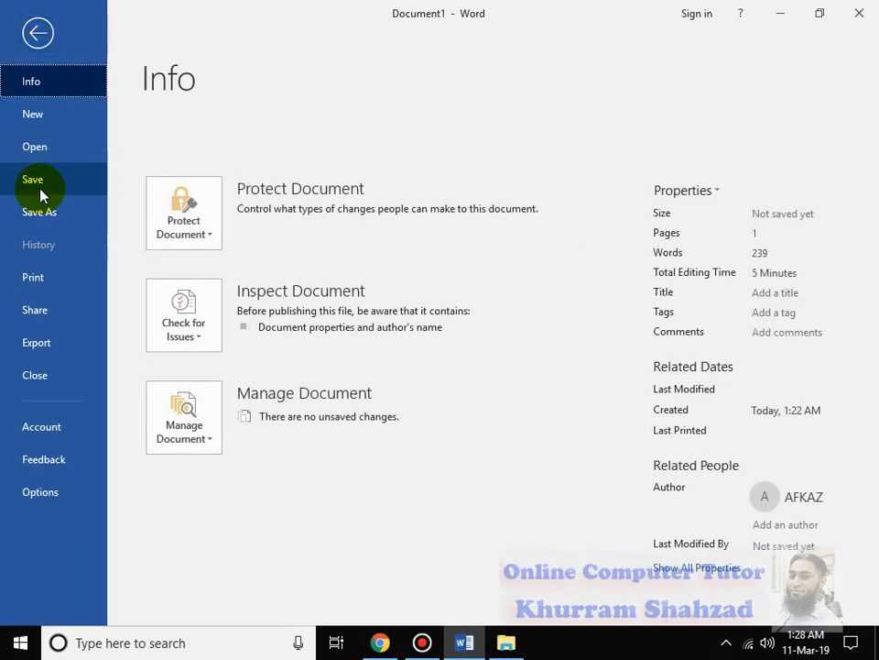
{"action": "left_click", "coordinate": [36, 188]}
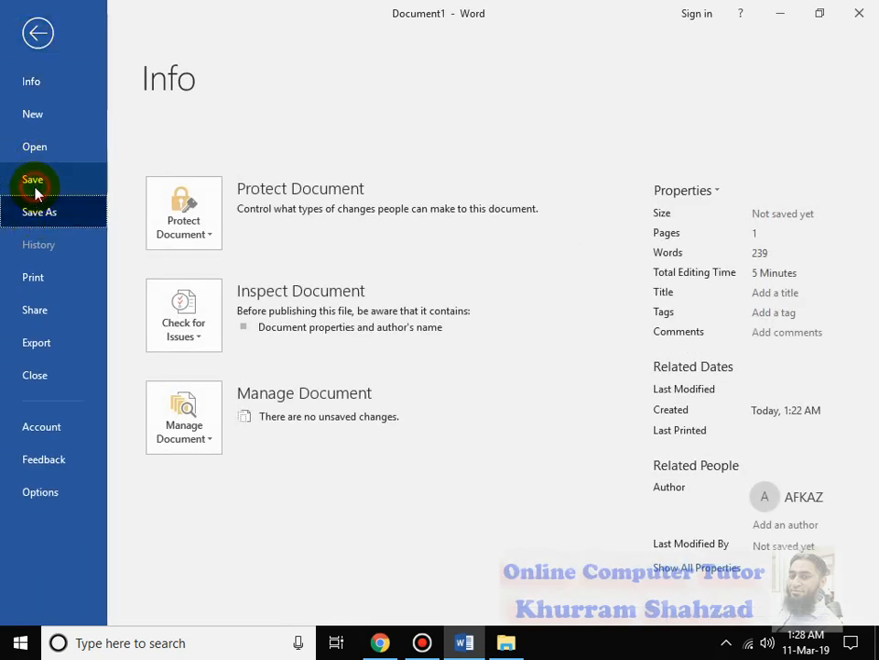
{"action": "left_click", "coordinate": [207, 320]}
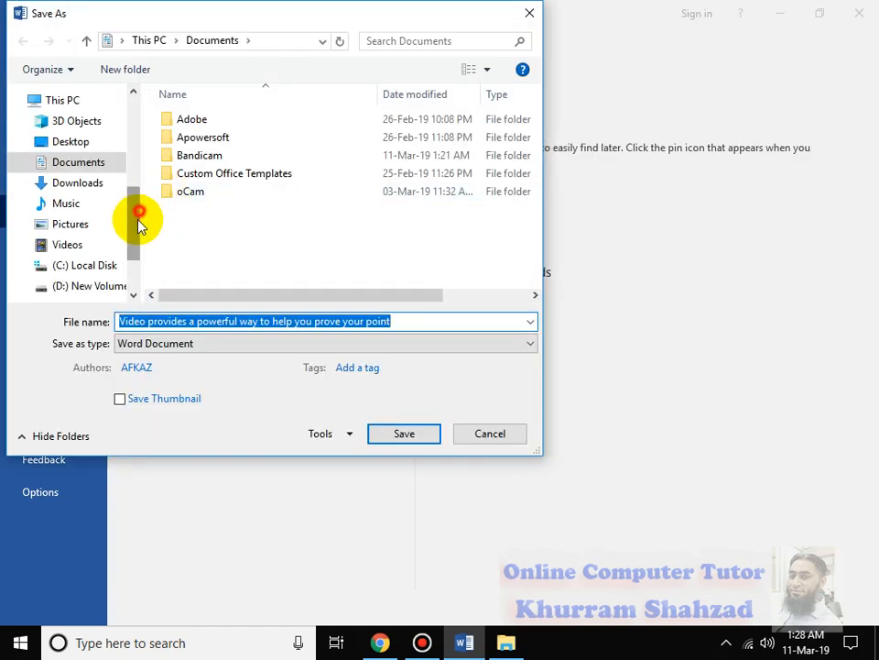
{"action": "left_click_drag", "start_coordinate": [138, 220], "coordinate": [136, 245]}
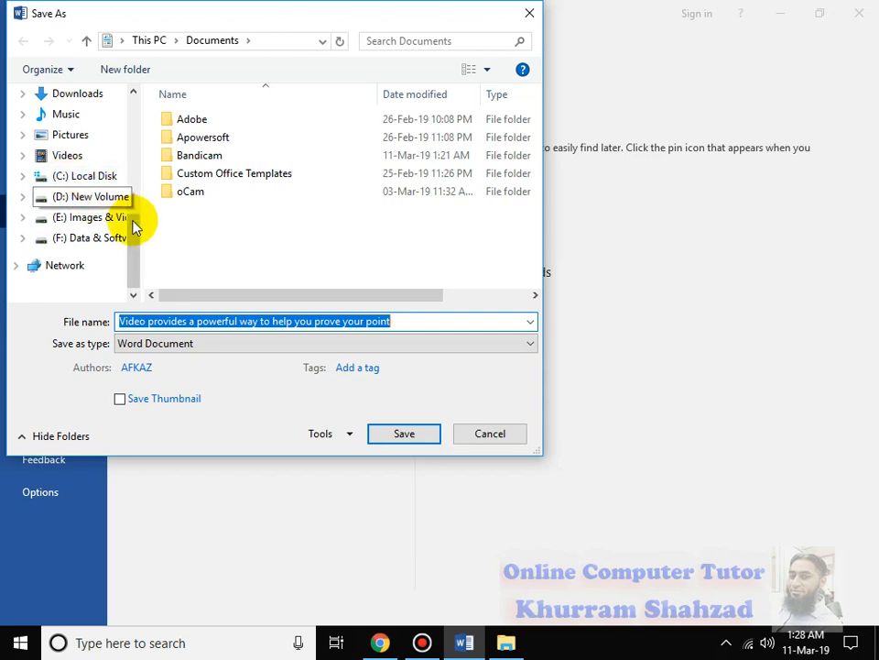
{"action": "left_click", "coordinate": [77, 205]}
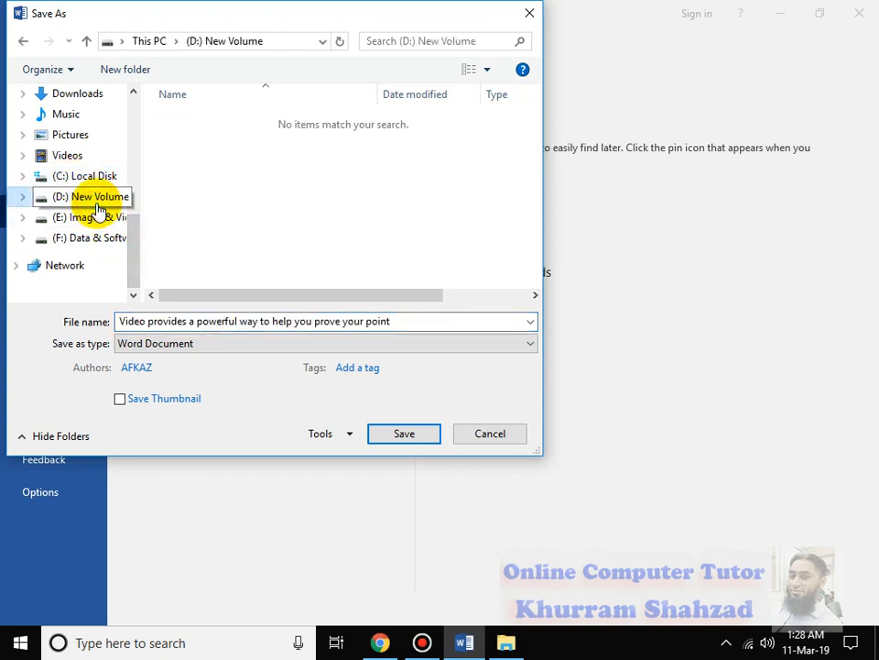
{"action": "left_click", "coordinate": [401, 323]}
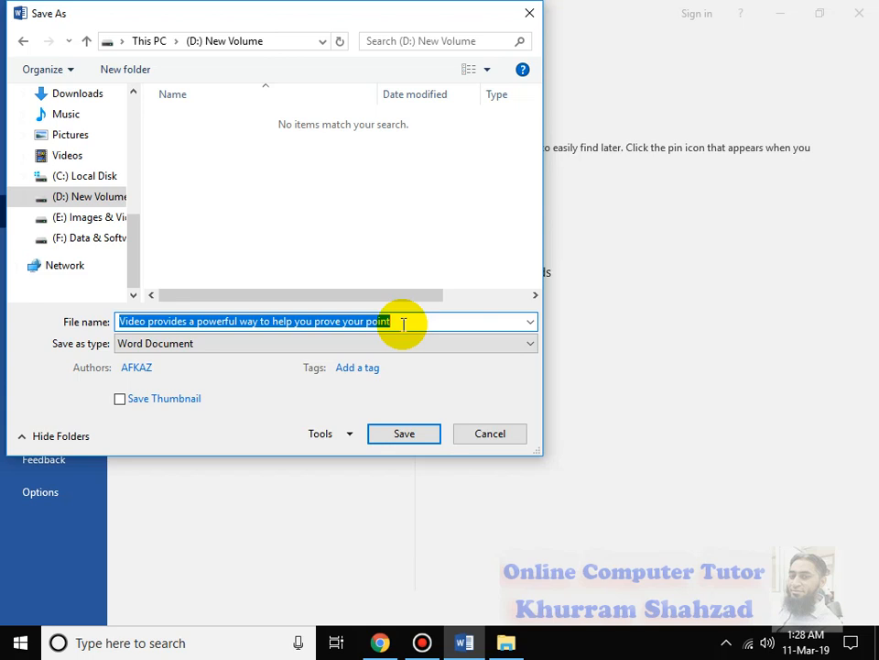
{"action": "type", "text": "Khurram"}
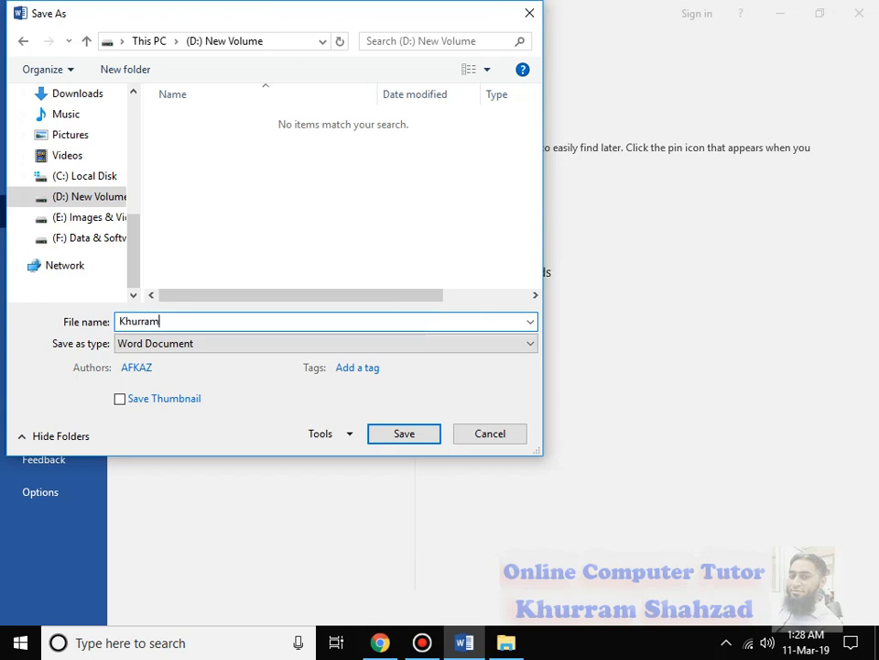
{"action": "left_click", "coordinate": [390, 434]}
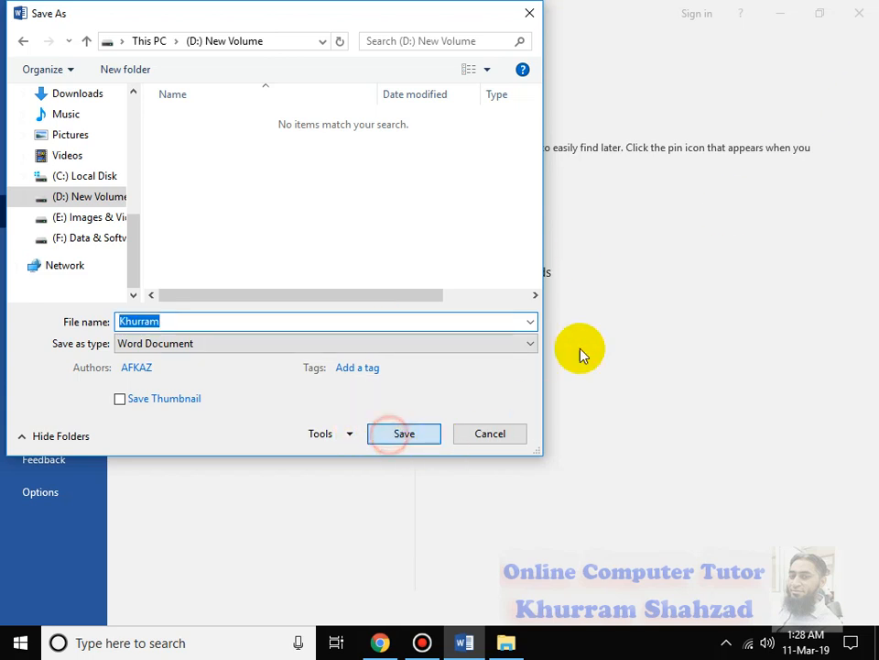
{"action": "left_click", "coordinate": [431, 435]}
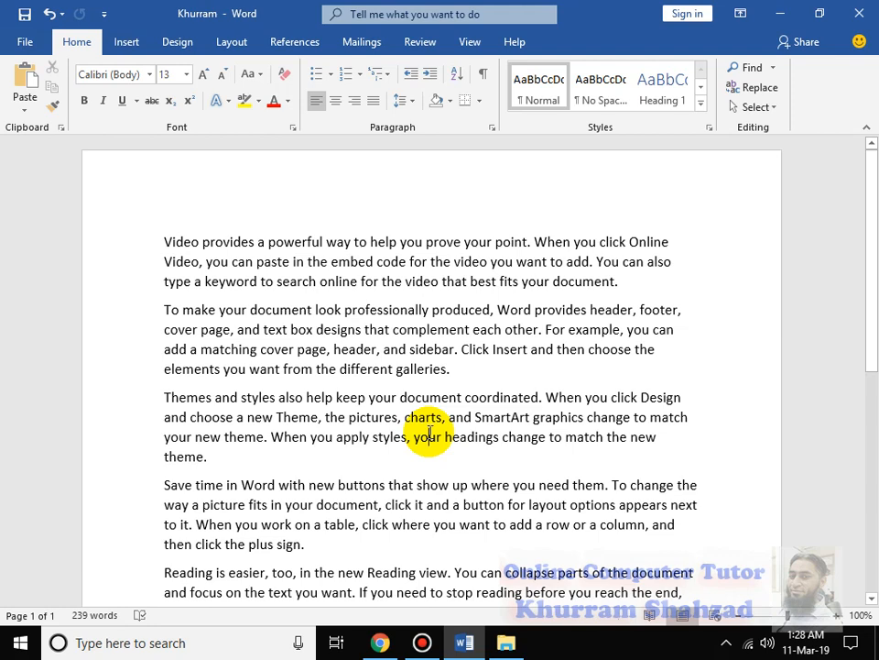
Add the text "ffffff" on the empty line below the document's last paragraph
{"action": "scroll", "coordinate": [427, 445], "scroll_direction": "down", "scroll_amount": 5}
{"action": "left_click", "coordinate": [469, 416]}
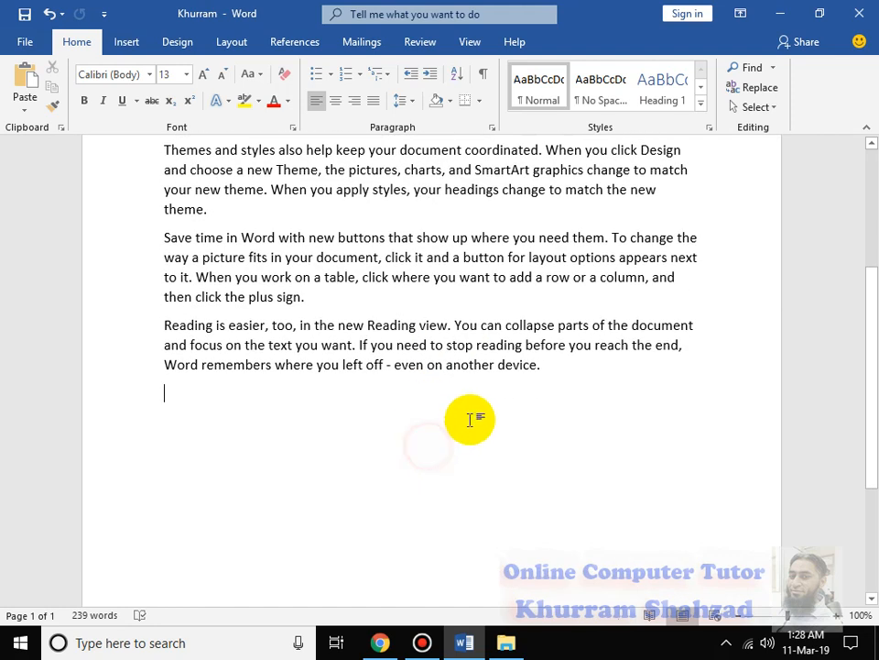
{"action": "type", "text": "ffffff"}
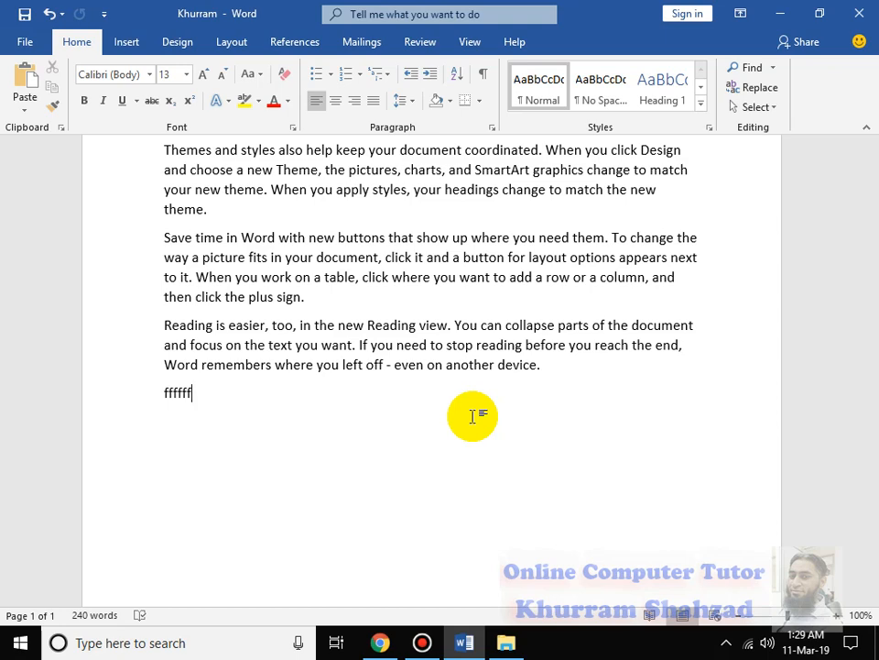
Examine the document's print settings and preview, and the available sharing options
{"action": "left_click", "coordinate": [27, 42]}
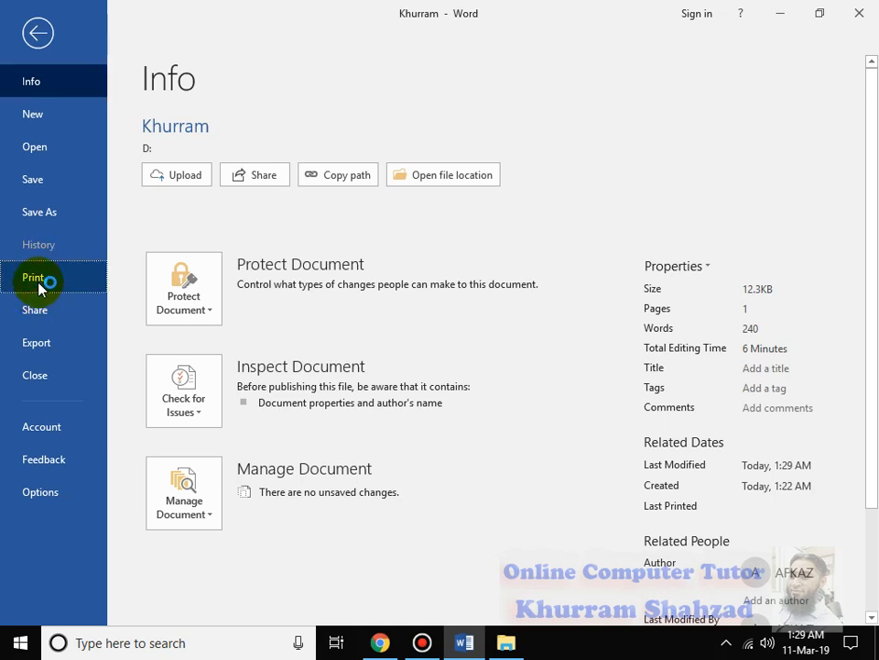
{"action": "left_click", "coordinate": [41, 282]}
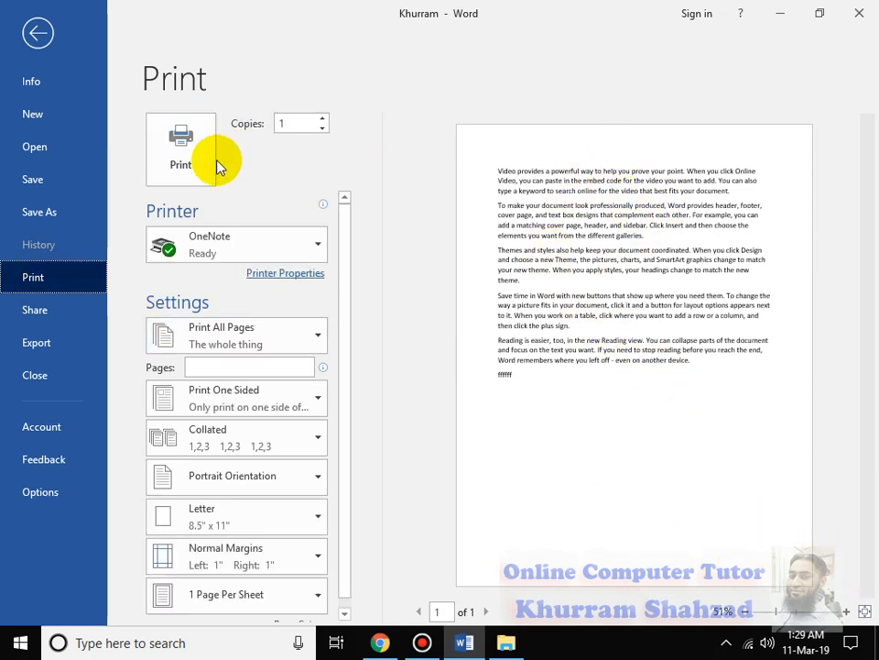
{"action": "mouse_move", "coordinate": [221, 249]}
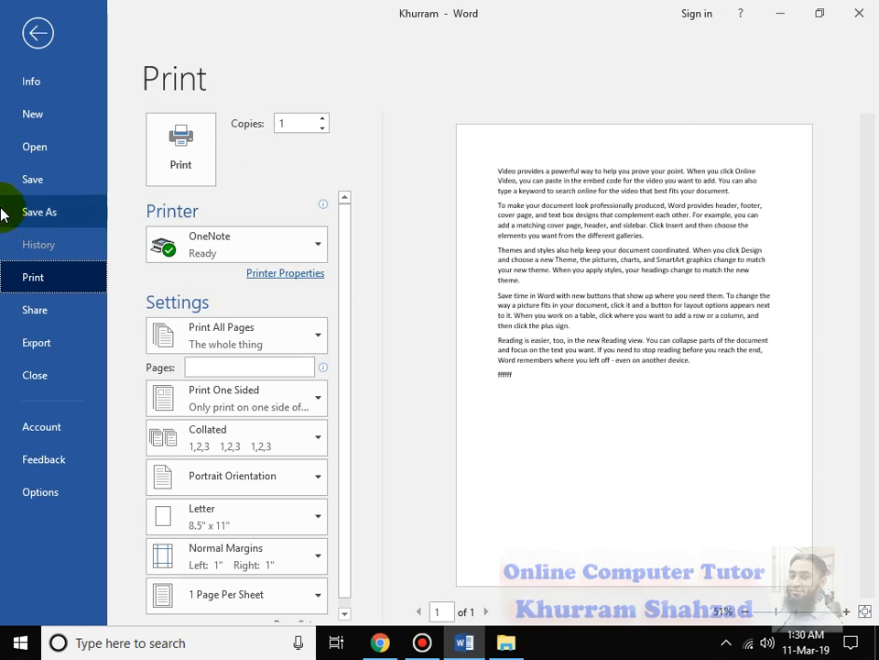
{"action": "left_click", "coordinate": [57, 327]}
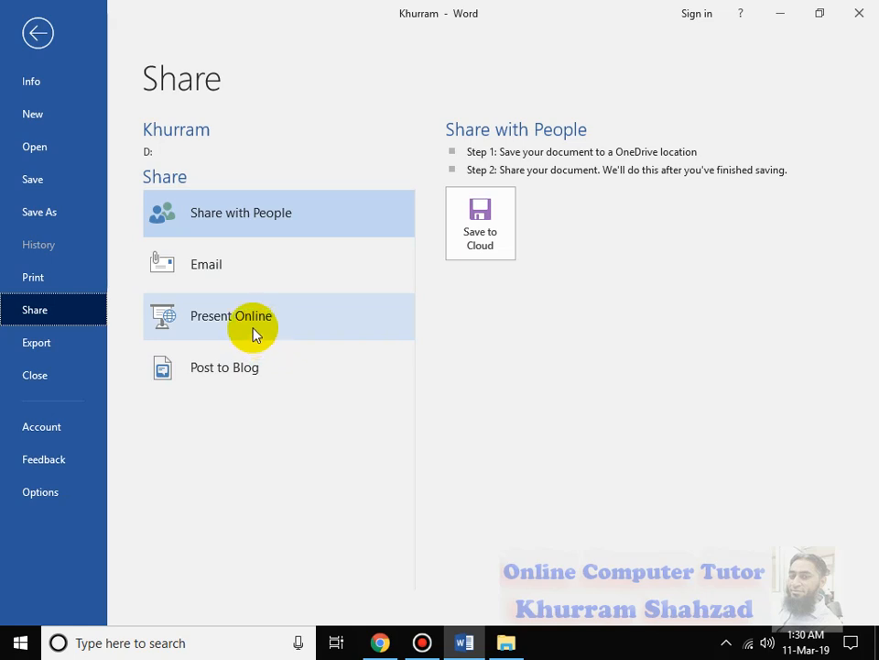
Export the document as a PDF to the Desktop, keeping the suggested file name and Standard optimization
{"action": "left_click", "coordinate": [50, 356]}
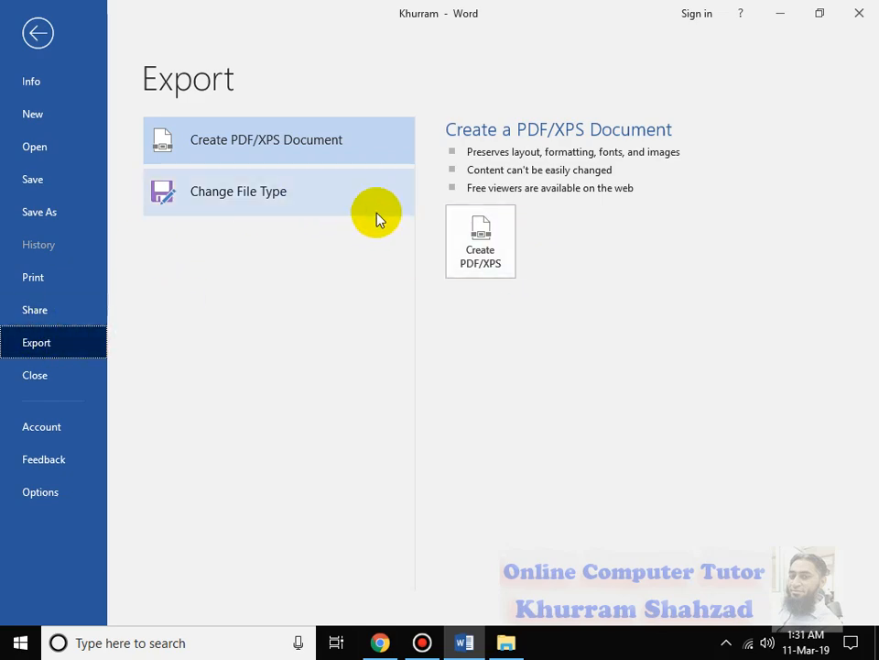
{"action": "left_click", "coordinate": [489, 253]}
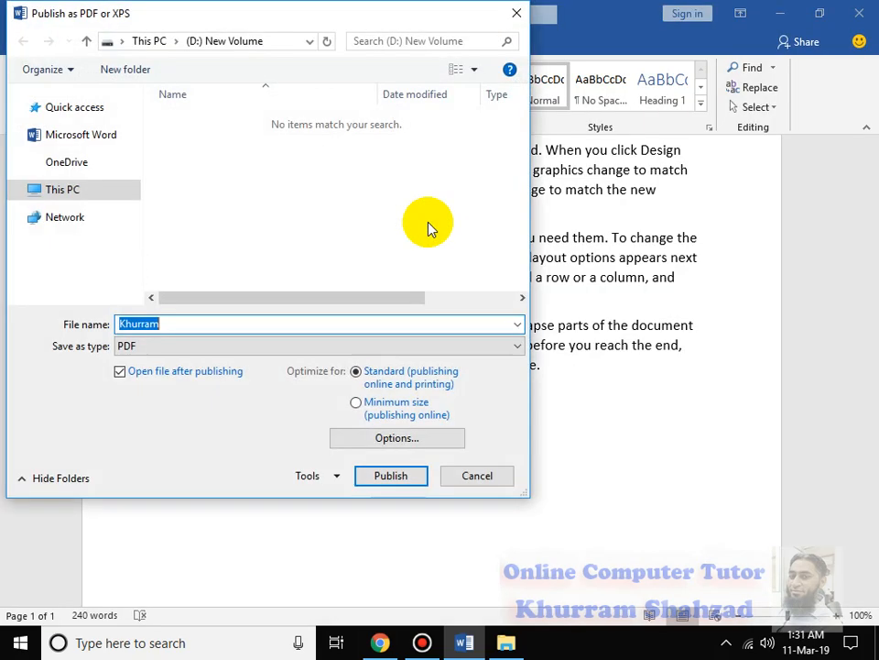
{"action": "left_click", "coordinate": [73, 161]}
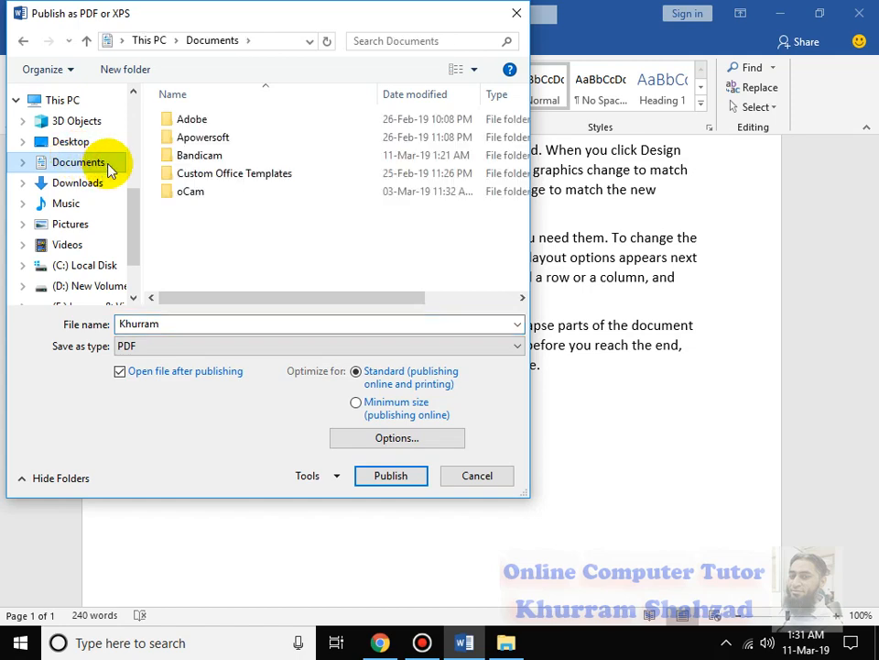
{"action": "left_click", "coordinate": [84, 142]}
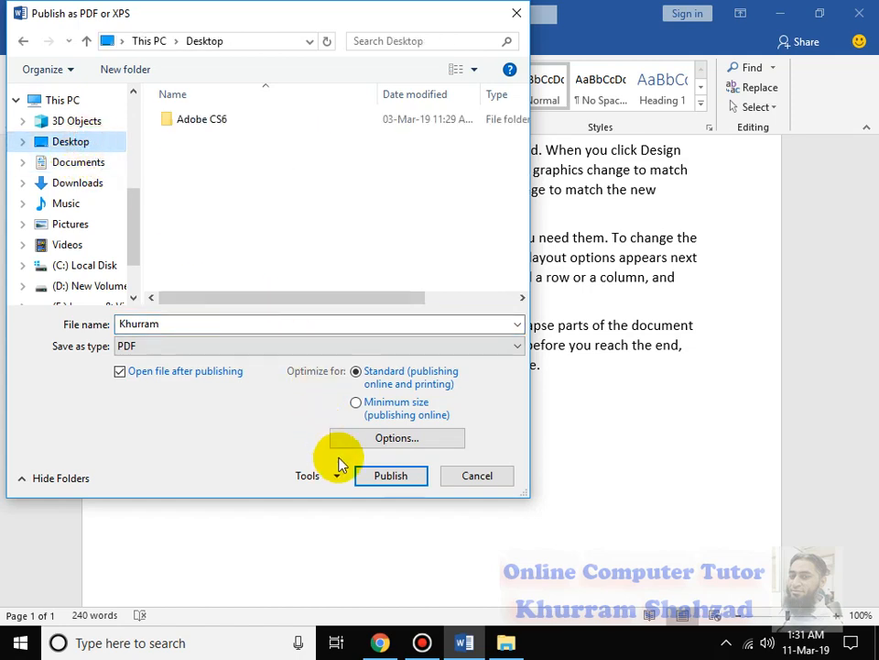
{"action": "left_click", "coordinate": [387, 478]}
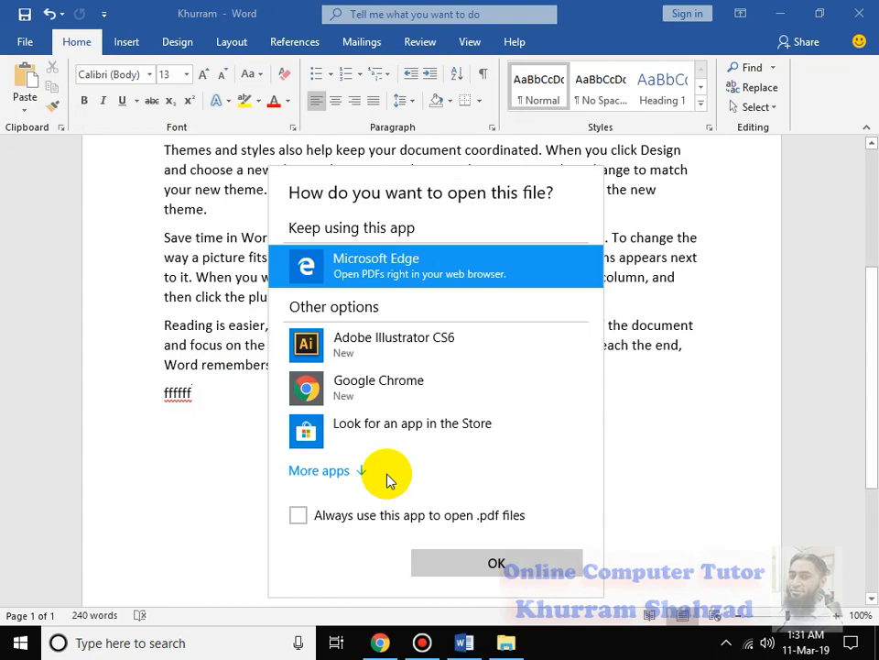
Make Microsoft Edge always open .pdf files, and check the exported PDF's text in it before closing the browser
{"action": "left_click", "coordinate": [403, 513]}
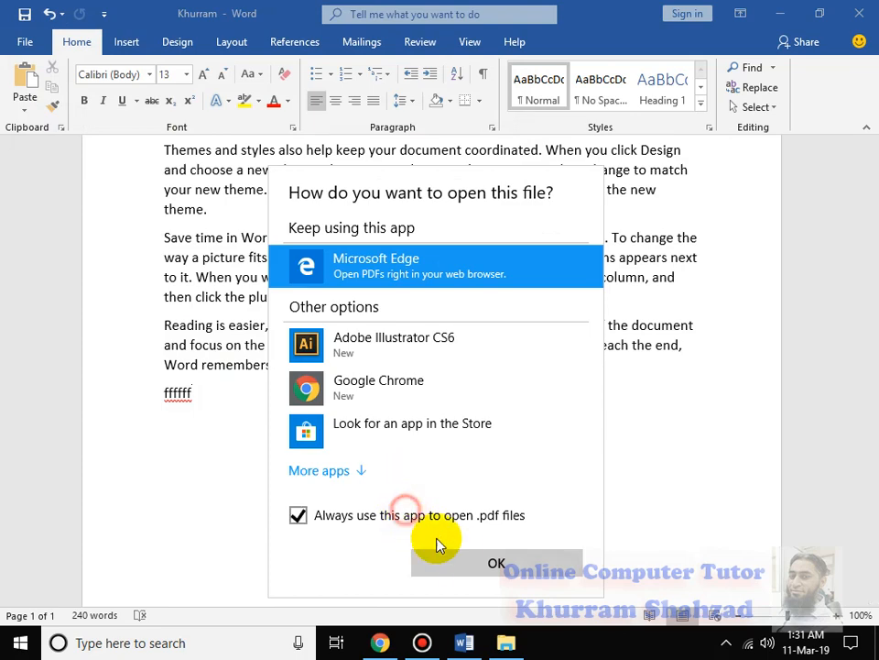
{"action": "left_click", "coordinate": [453, 556]}
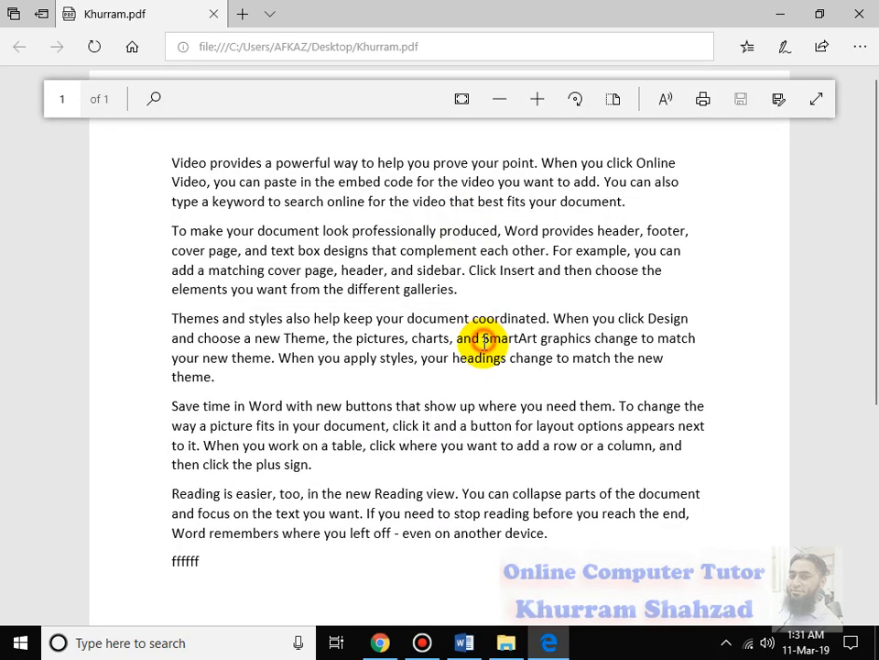
{"action": "left_click_drag", "start_coordinate": [439, 318], "coordinate": [197, 270]}
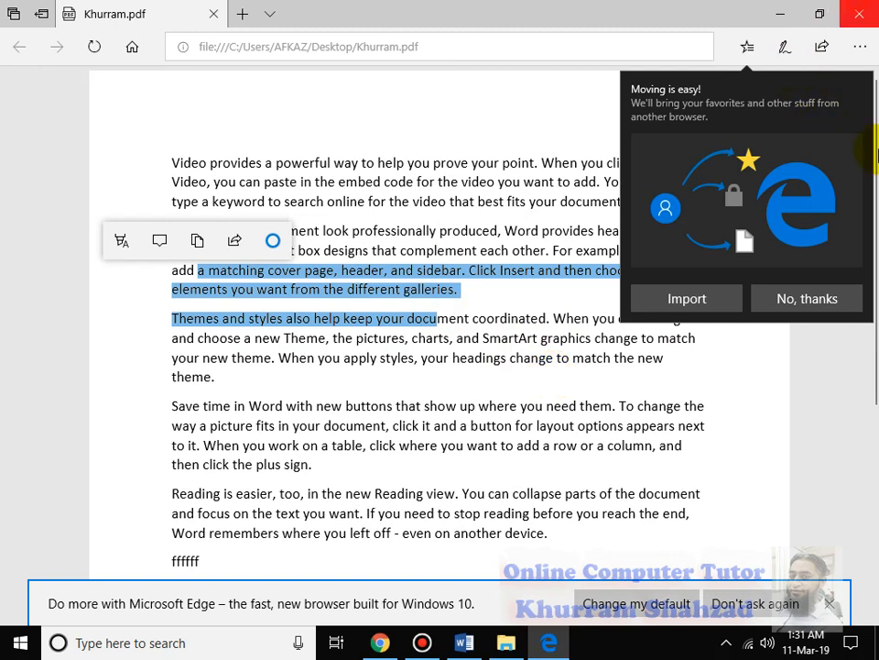
{"action": "left_click", "coordinate": [859, 12]}
Look over Word's Account page with its sign-in and product information, and the Feedback page
{"action": "left_click", "coordinate": [7, 43]}
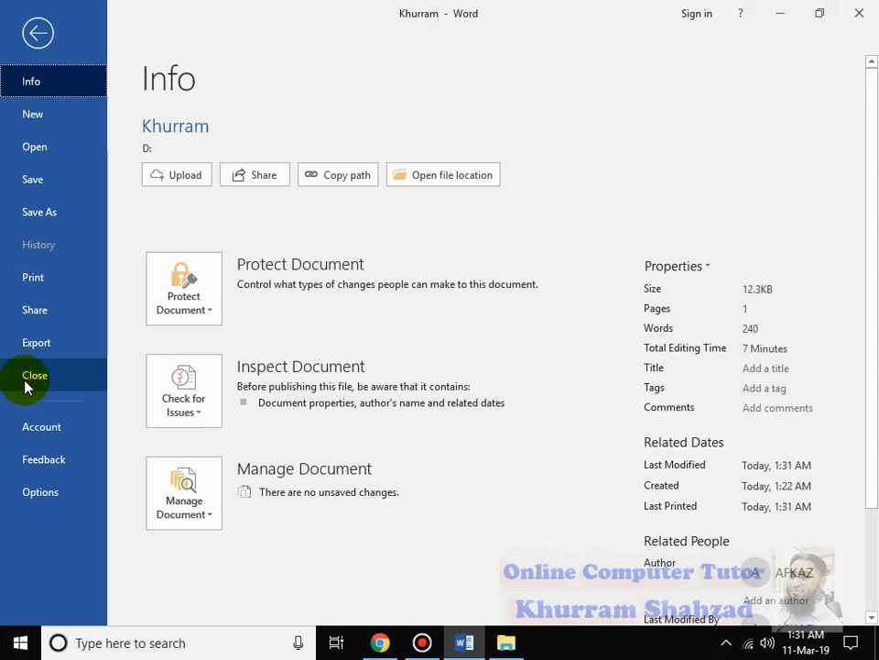
{"action": "left_click", "coordinate": [22, 420]}
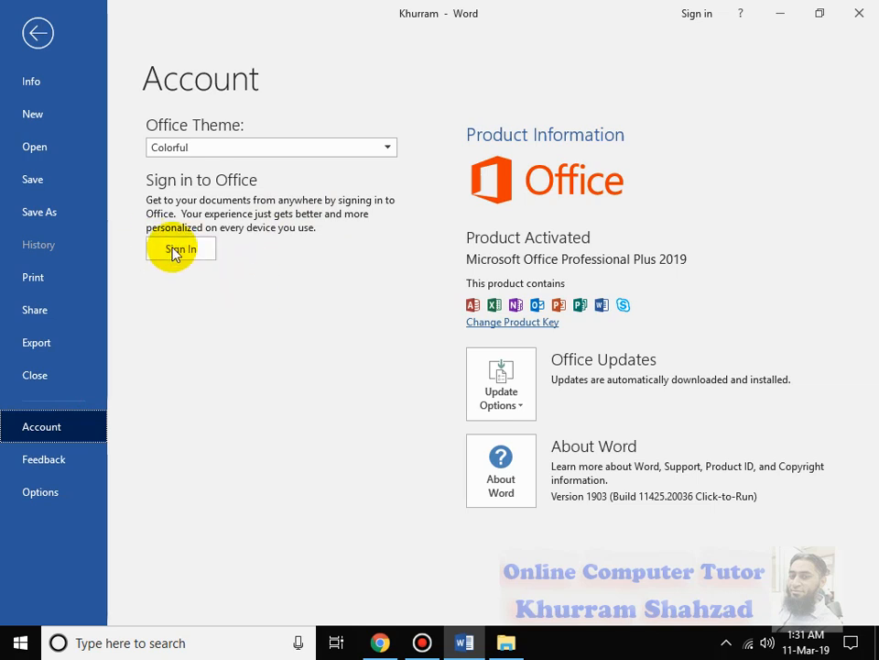
{"action": "left_click", "coordinate": [44, 458]}
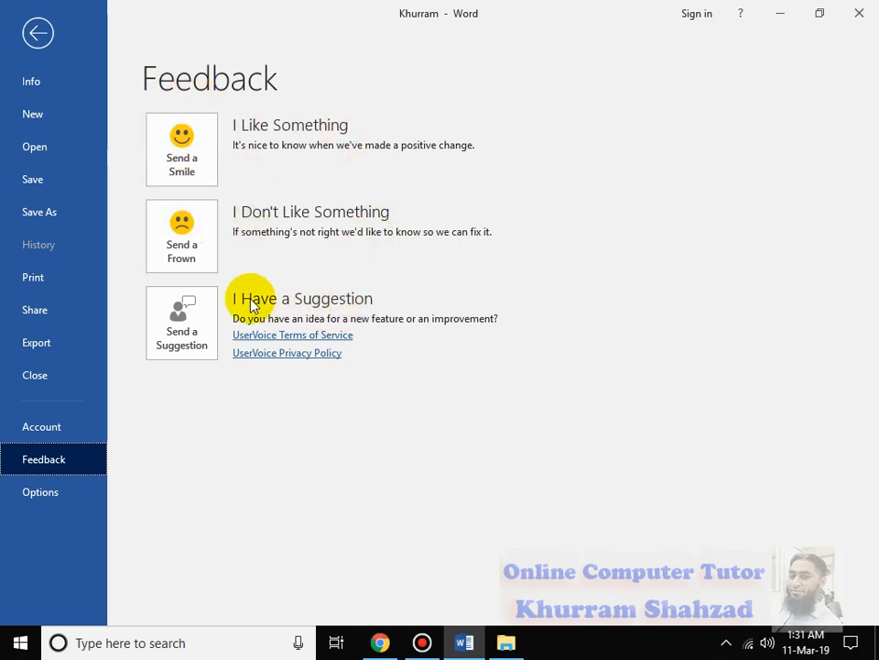
Look through the General, Display, Proofing, Language and Customize Ribbon pages of Word Options and leave without changes
{"action": "left_click", "coordinate": [44, 495]}
{"action": "scroll", "coordinate": [262, 386], "scroll_direction": "down", "scroll_amount": 2}
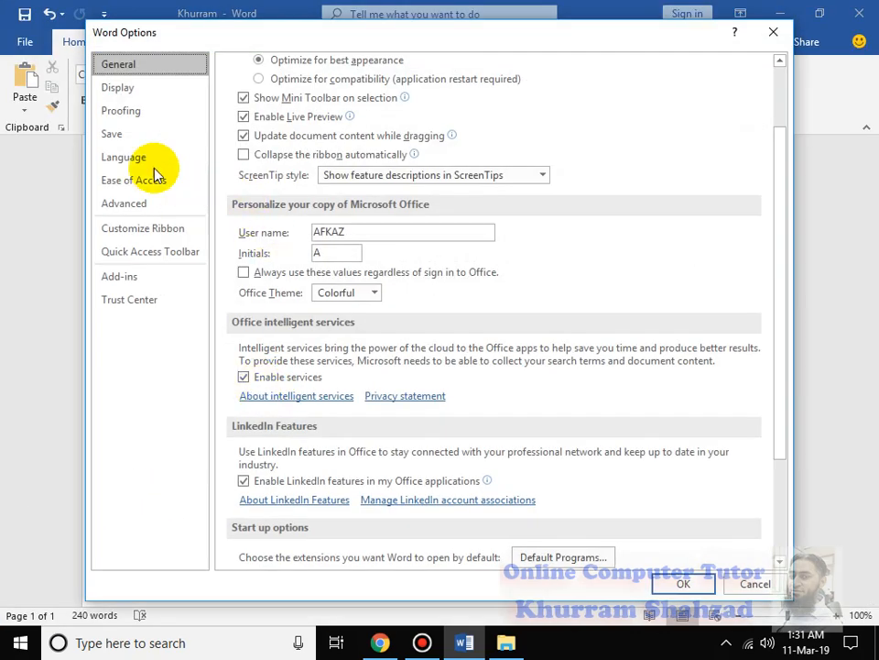
{"action": "left_click", "coordinate": [134, 92]}
{"action": "left_click", "coordinate": [141, 110]}
{"action": "left_click", "coordinate": [134, 155]}
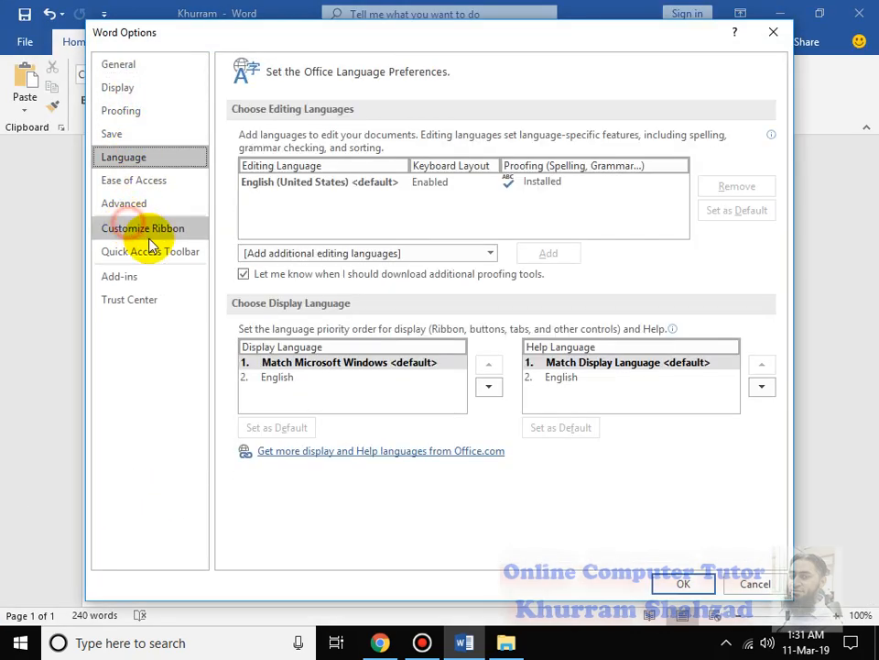
{"action": "left_click", "coordinate": [118, 227]}
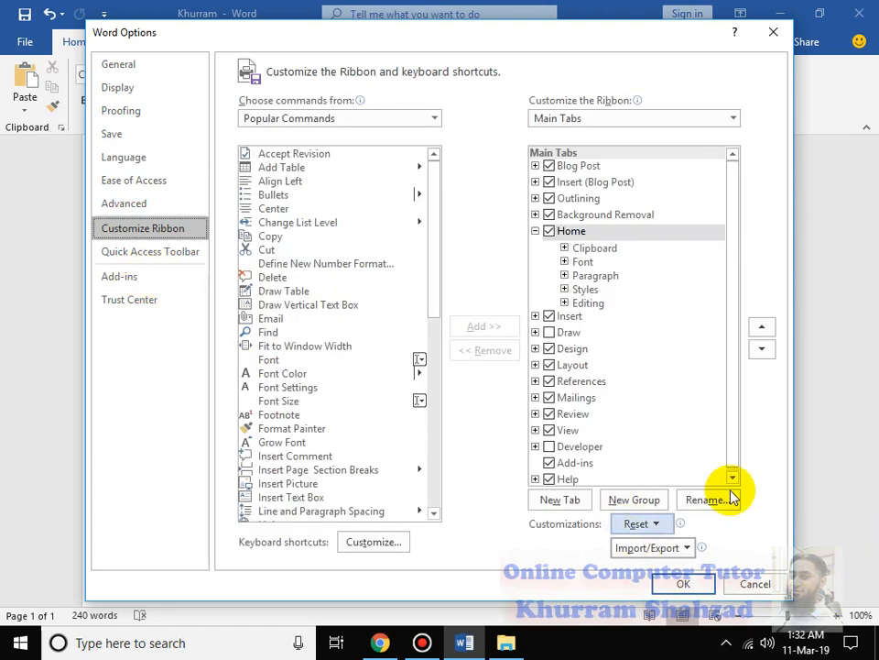
{"action": "left_click", "coordinate": [766, 586]}
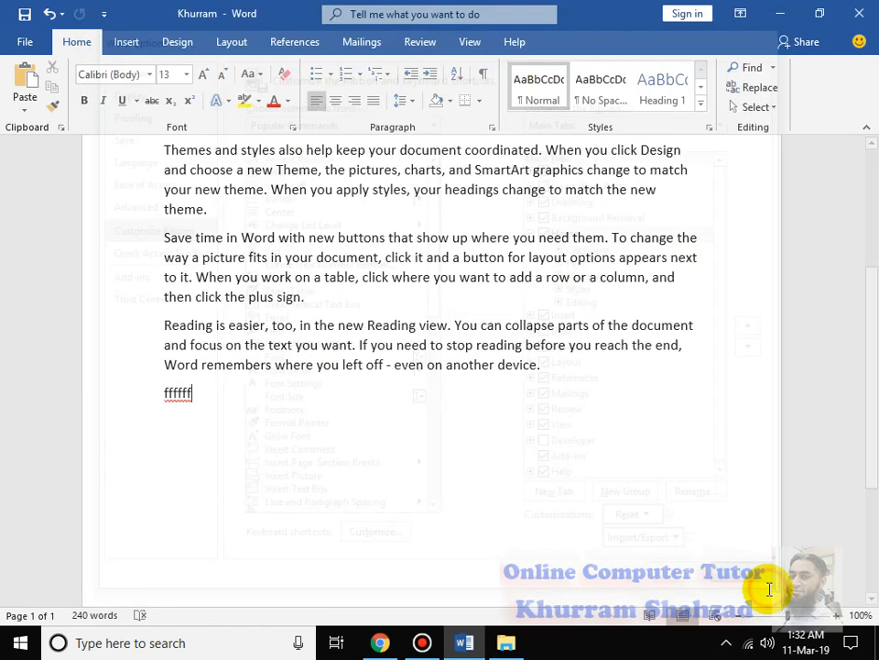
Bring up the saved document's Info page again
{"action": "left_click", "coordinate": [24, 40]}
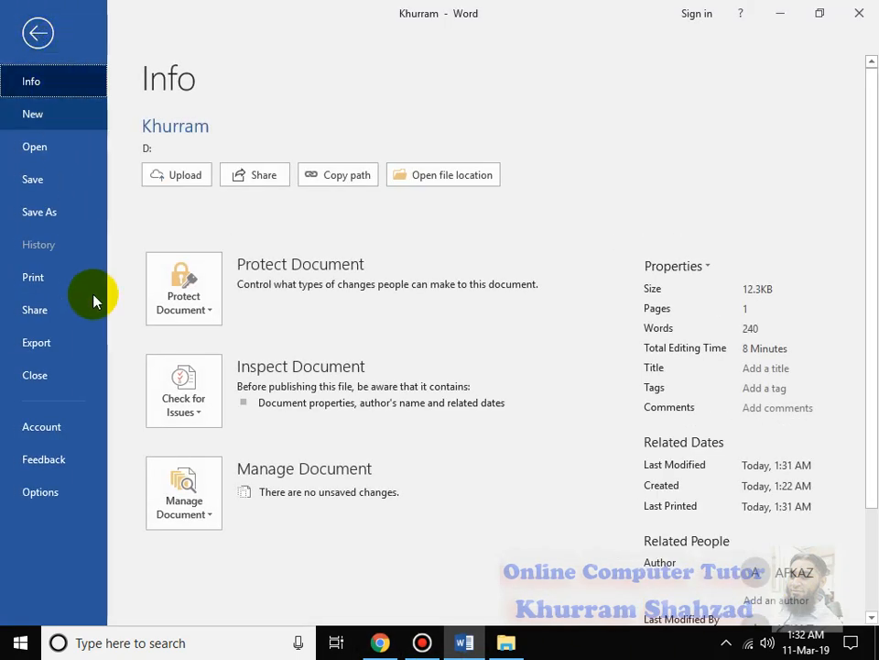